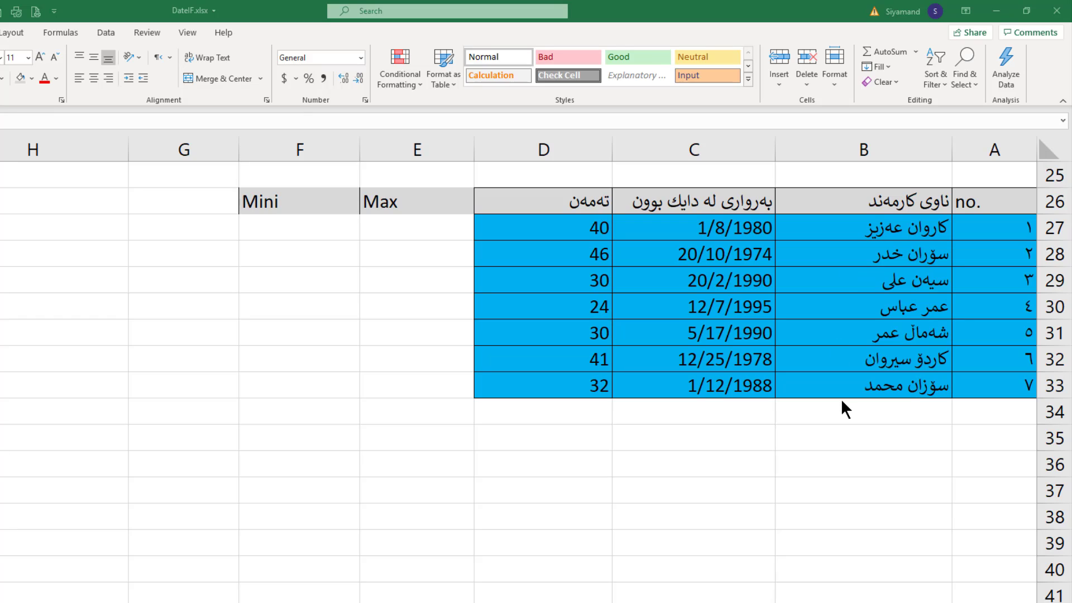
- Inspect the DATEDIF age formula in D30
{"action": "left_click", "coordinate": [588, 307]}
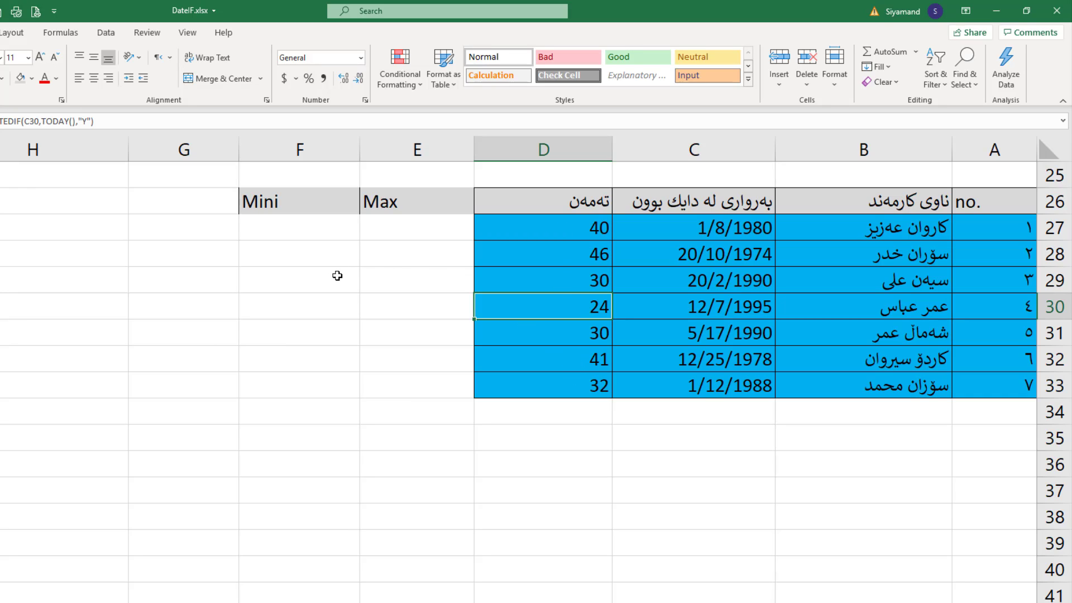
- Enter =MAX(D27:D33) in E27 so it returns the oldest age, 46
{"action": "left_click", "coordinate": [398, 228]}
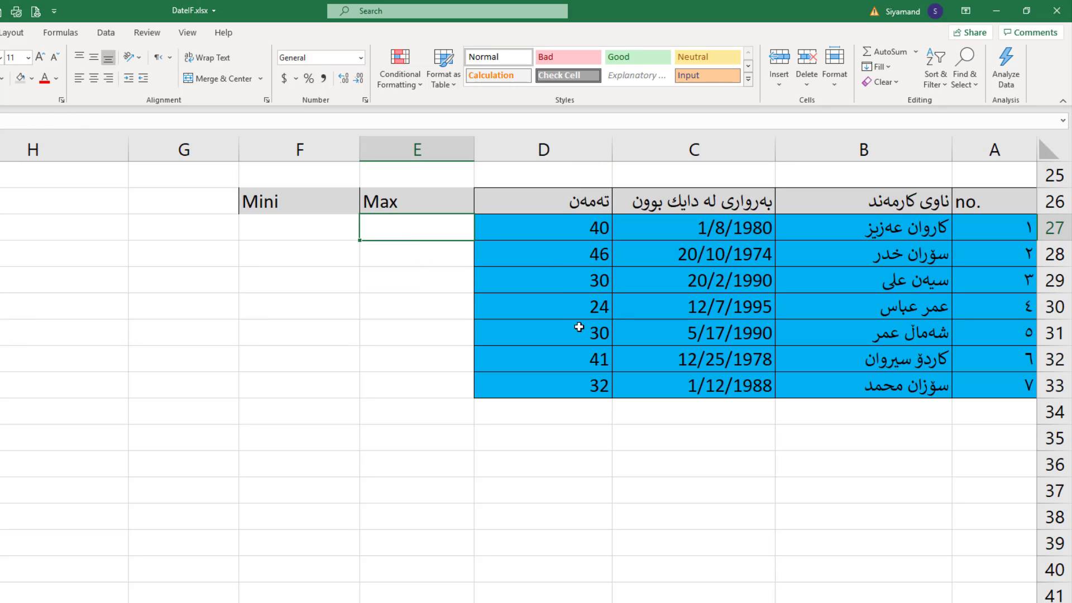
{"action": "type", "text": "="}
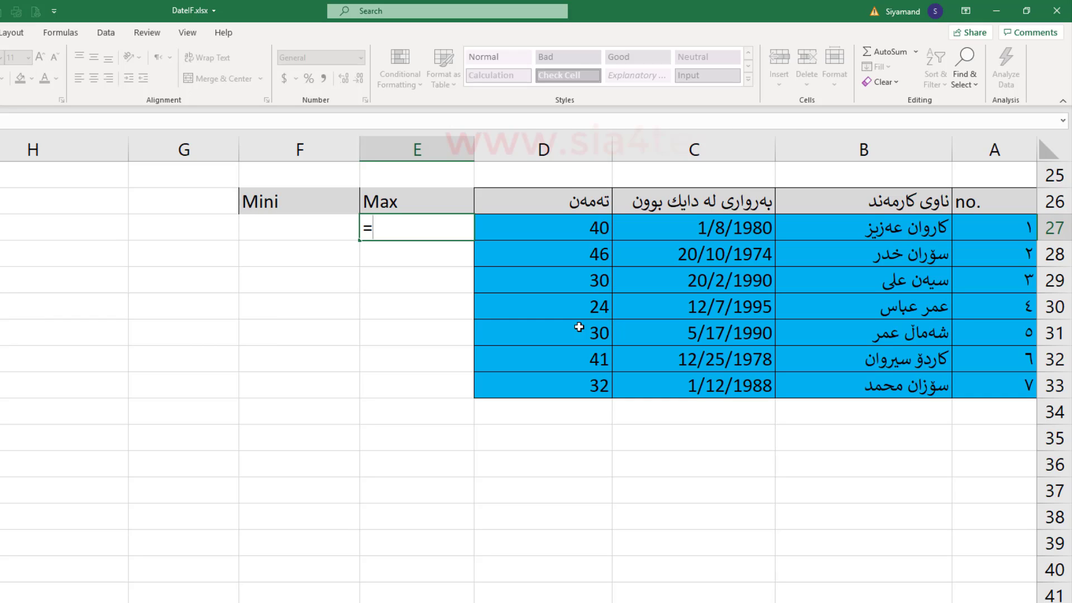
{"action": "type", "text": "ma"}
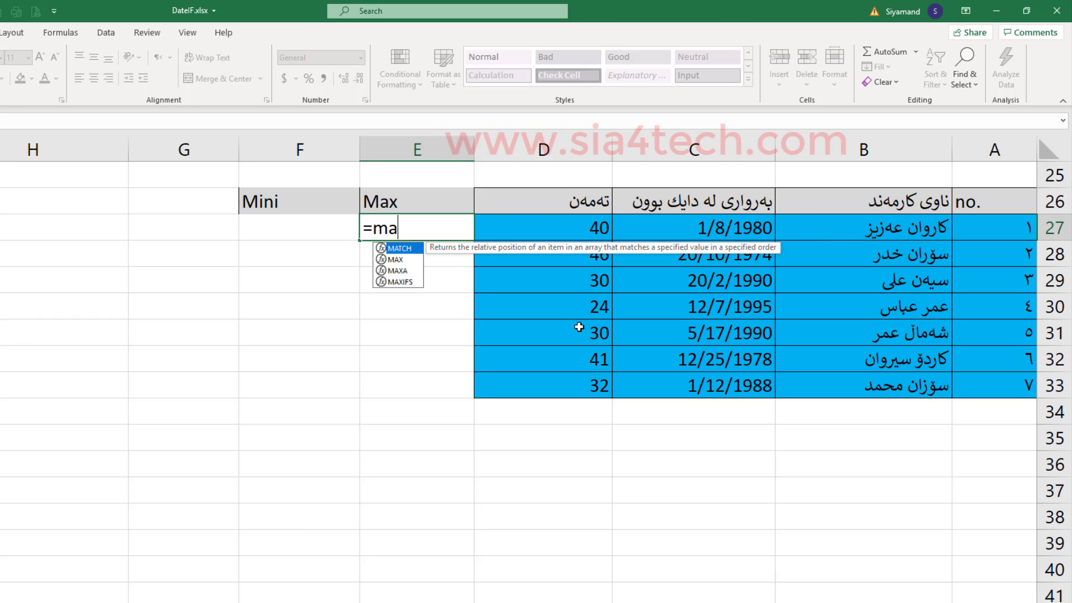
{"action": "type", "text": "x("}
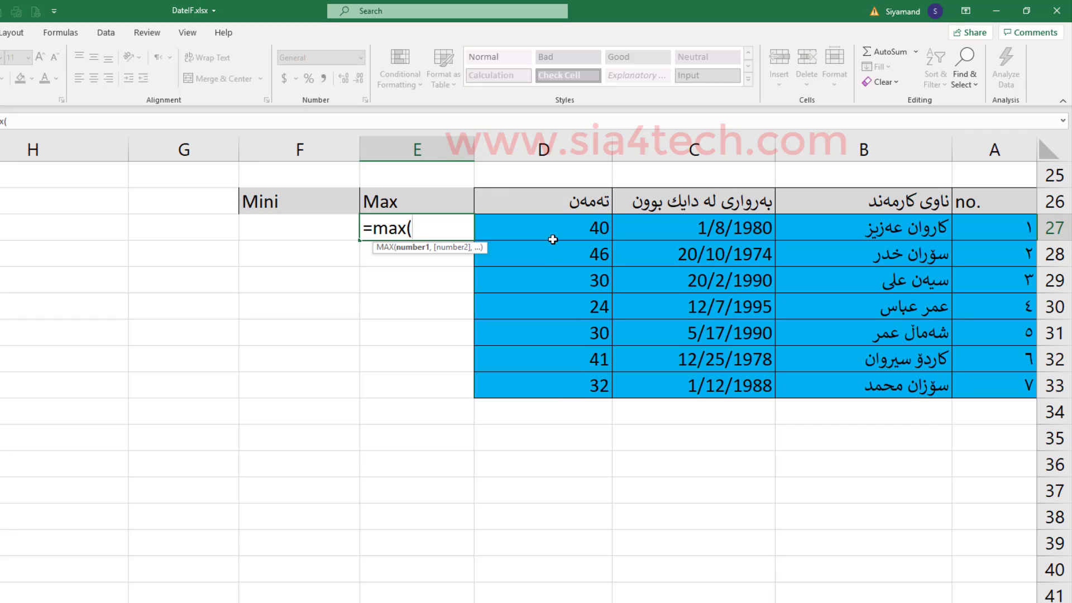
{"action": "left_click", "coordinate": [554, 224]}
{"action": "left_click_drag", "start_coordinate": [555, 224], "coordinate": [562, 378]}
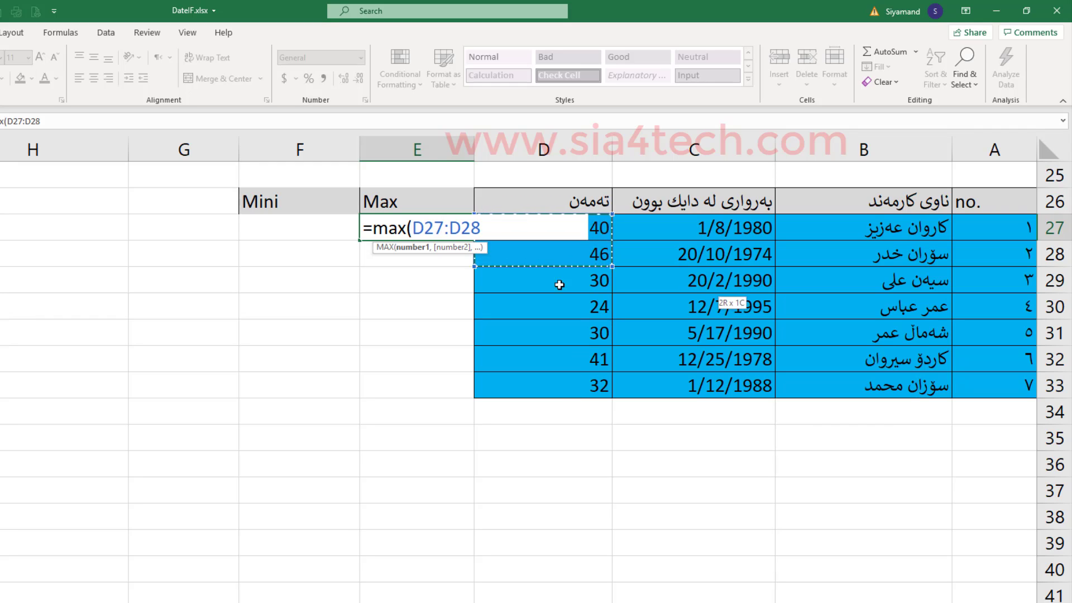
{"action": "type", "text": ")"}
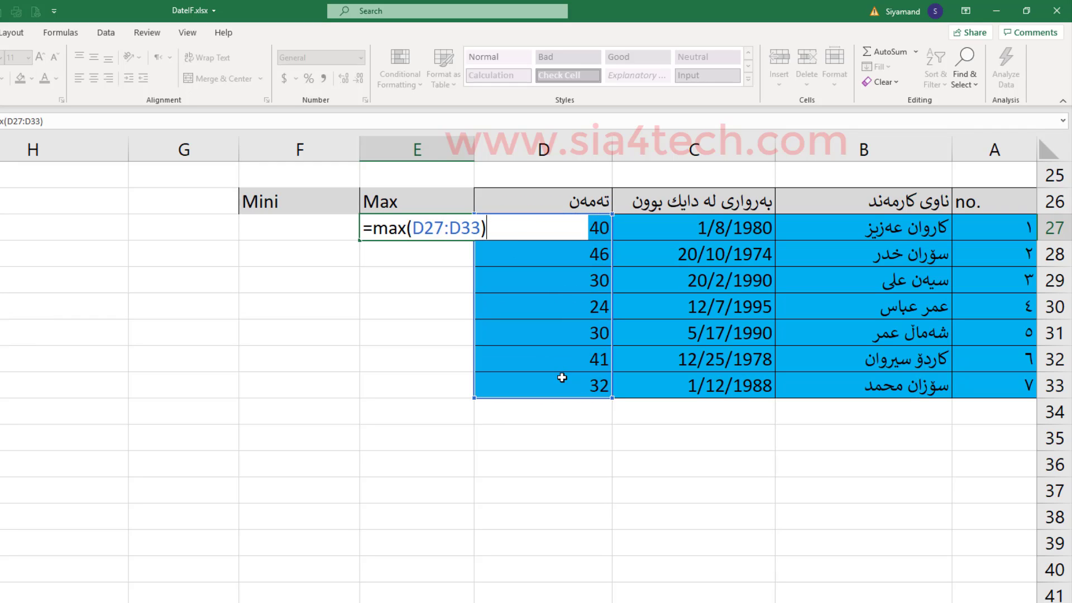
{"action": "key", "text": "Return"}
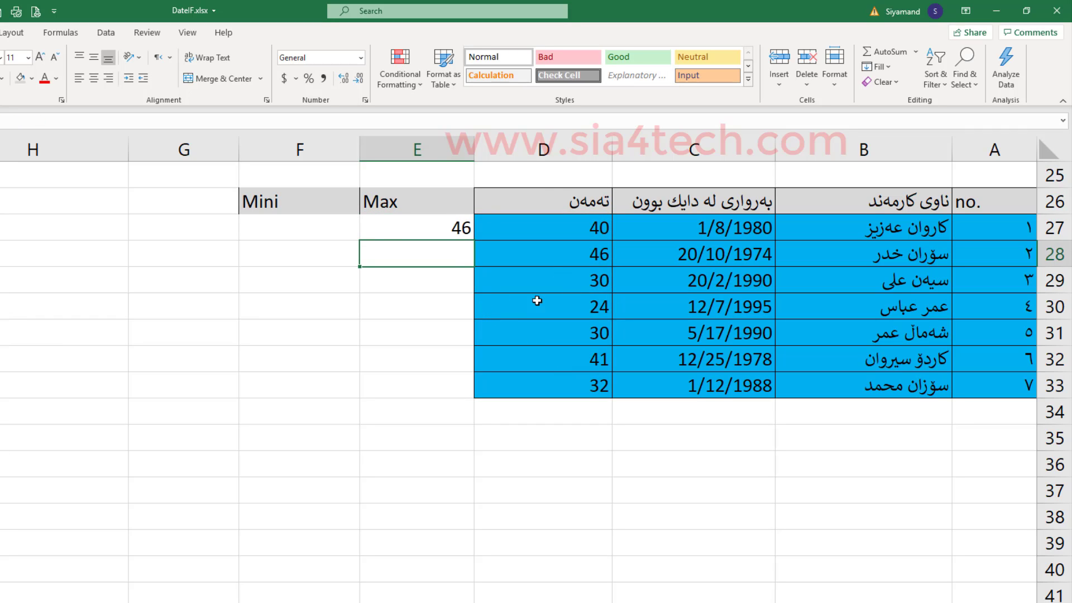
- Enter =MIN(D27:D33) in F27, returning 24, and compare it with the age in D30
{"action": "left_click", "coordinate": [340, 231]}
{"action": "type", "text": "="}
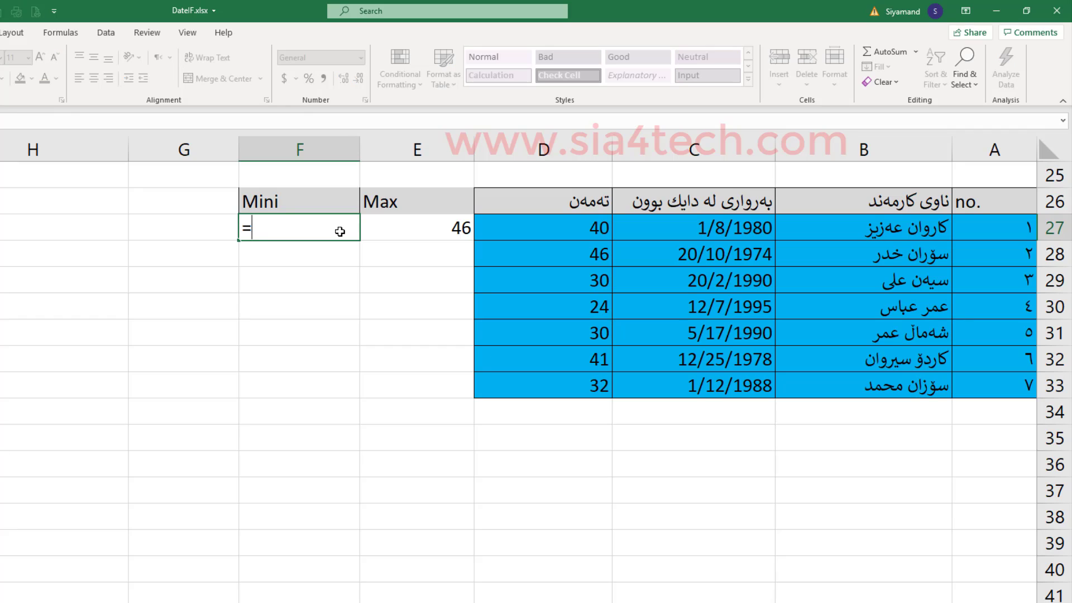
{"action": "type", "text": "mi"}
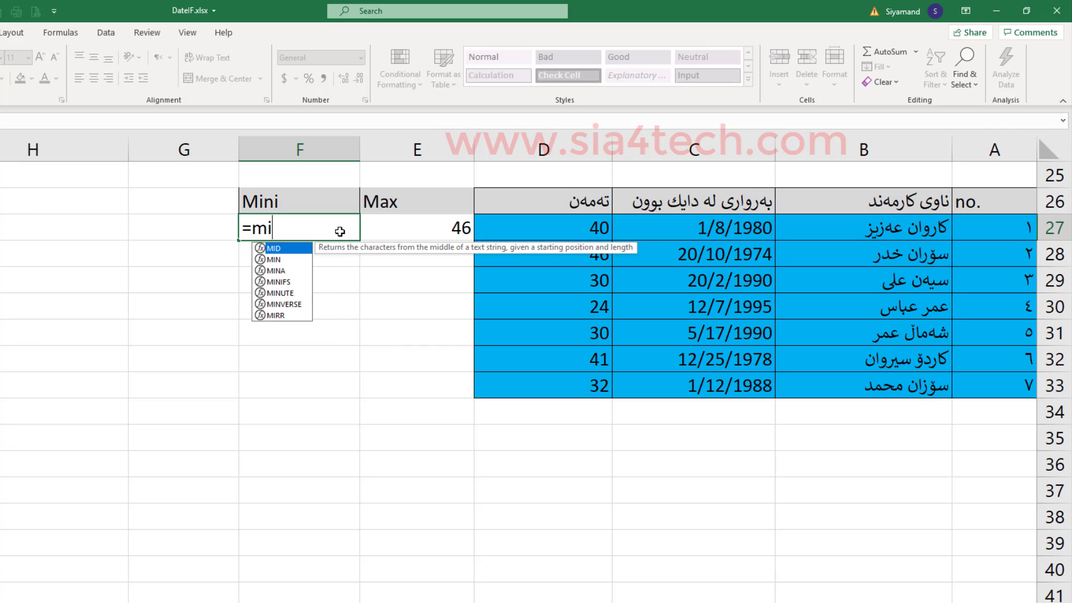
{"action": "type", "text": "n("}
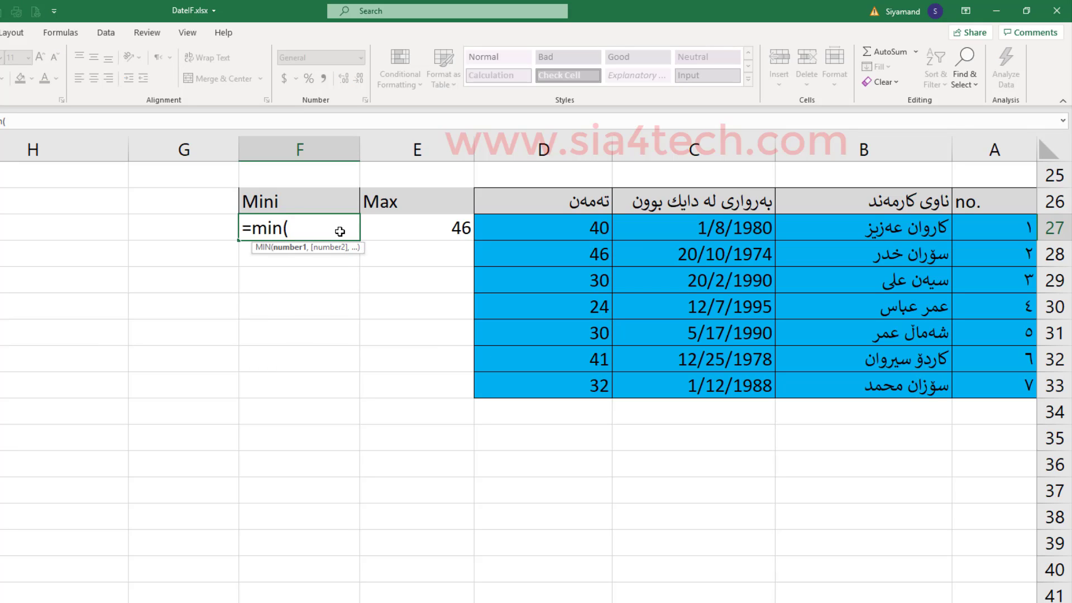
{"action": "left_click_drag", "start_coordinate": [586, 228], "coordinate": [585, 381]}
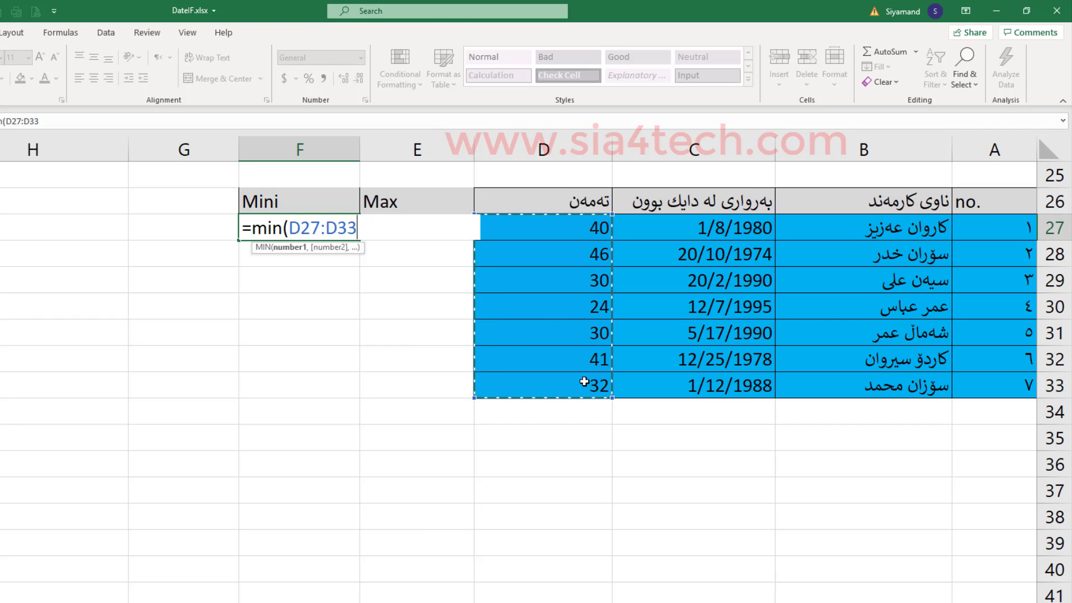
{"action": "type", "text": ")"}
{"action": "key", "text": "Return"}
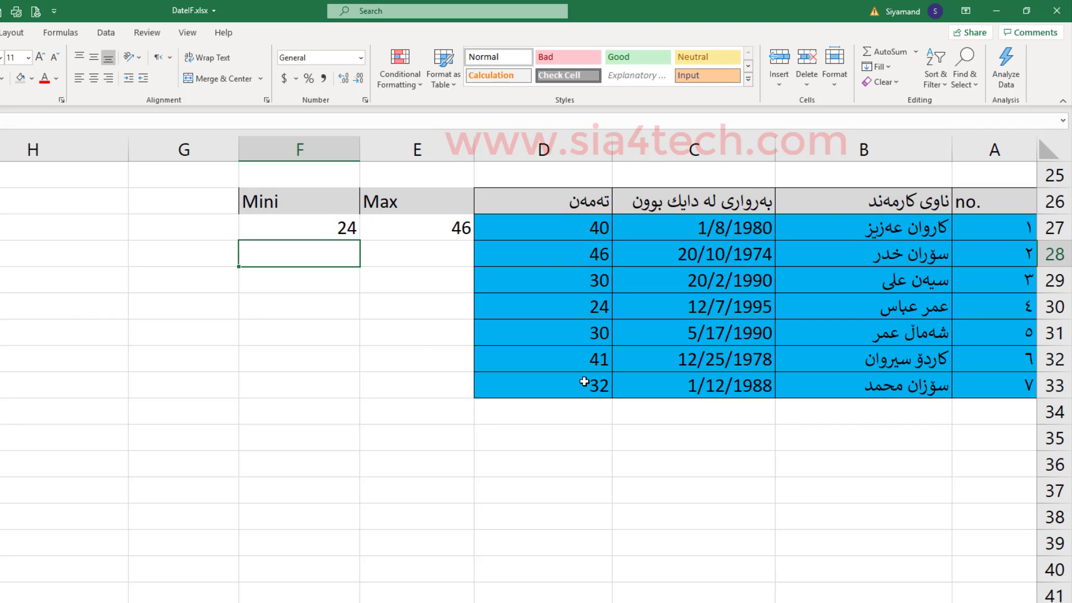
{"action": "left_click", "coordinate": [582, 309]}
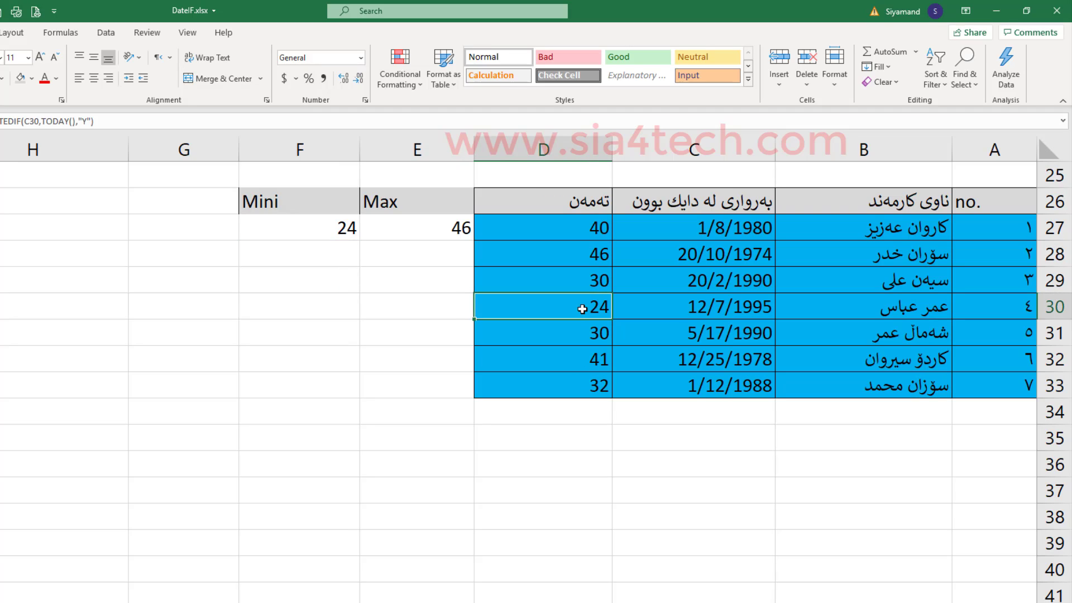
{"action": "left_click", "coordinate": [188, 201]}
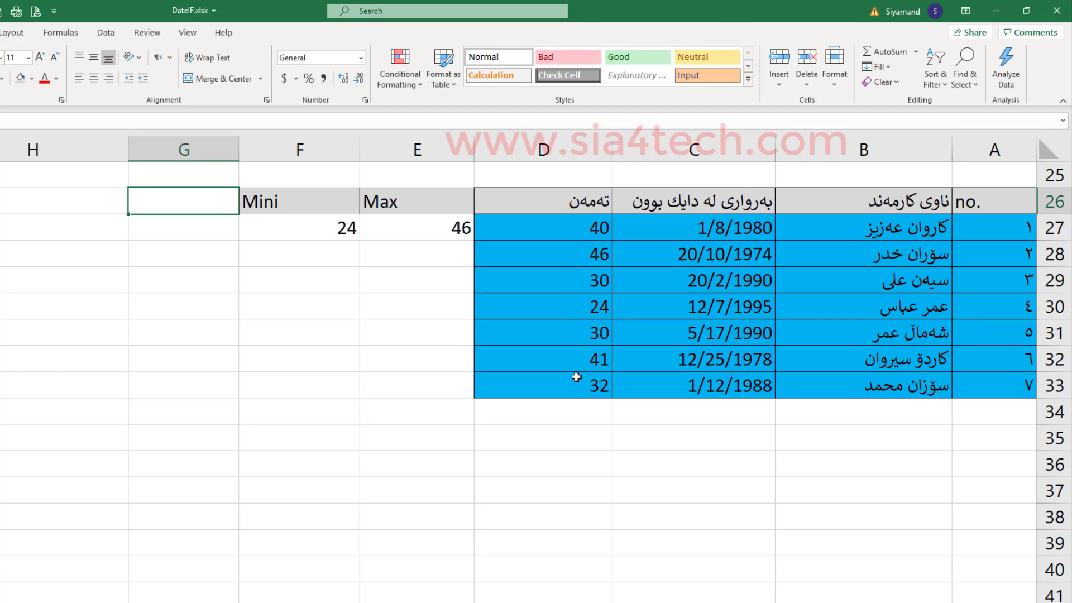
- Type the heading 'Large' in G26, correcting the typo
{"action": "type", "text": "Laf"}
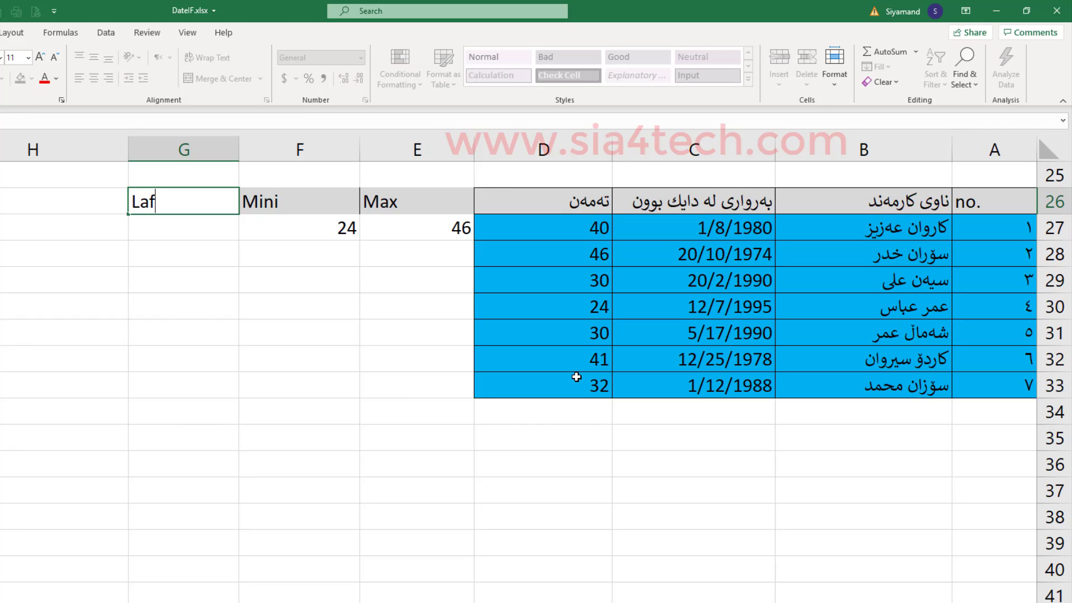
{"action": "key", "text": "BackSpace"}
{"action": "type", "text": "rge"}
{"action": "key", "text": "ctrl+Return"}
{"action": "key", "text": "Return"}
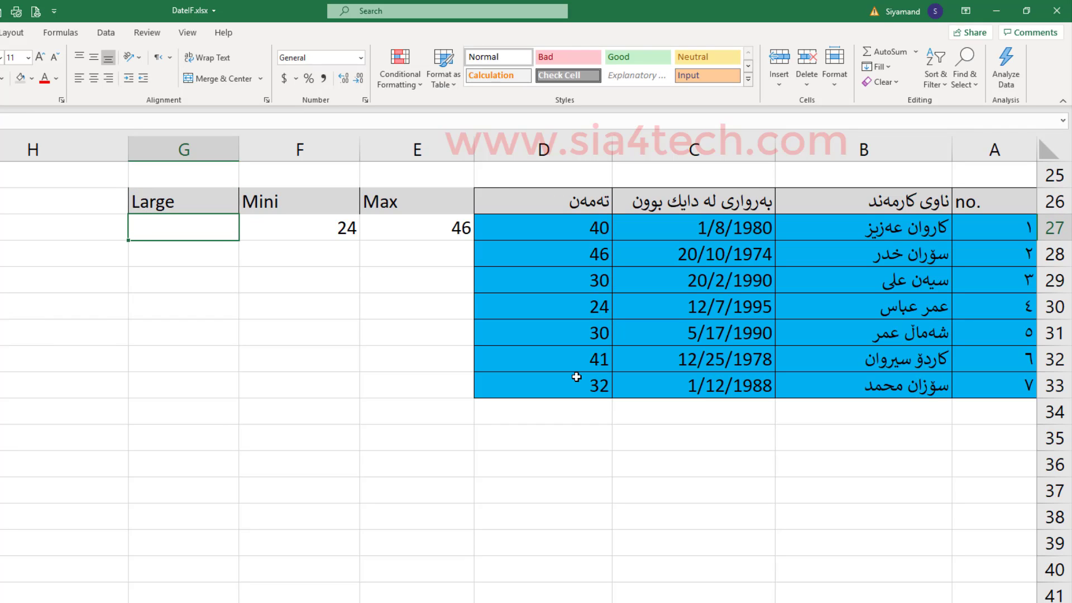
- Add the Kurdish largest-age labels in column H starting at H27
{"action": "left_click", "coordinate": [89, 234]}
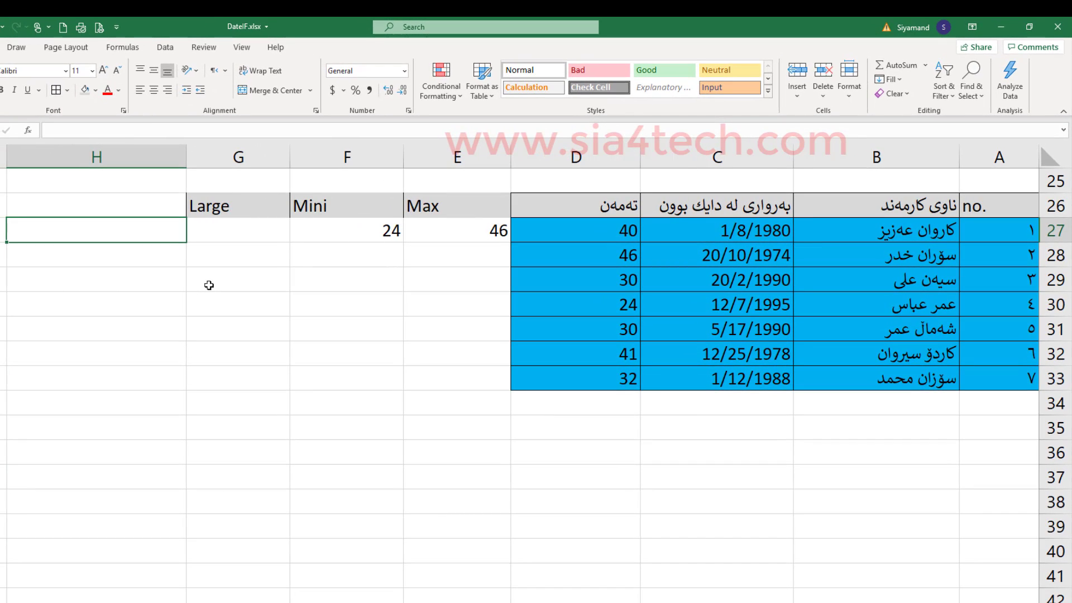
{"action": "type", "text": "گەورەترین تەمەن ١"}
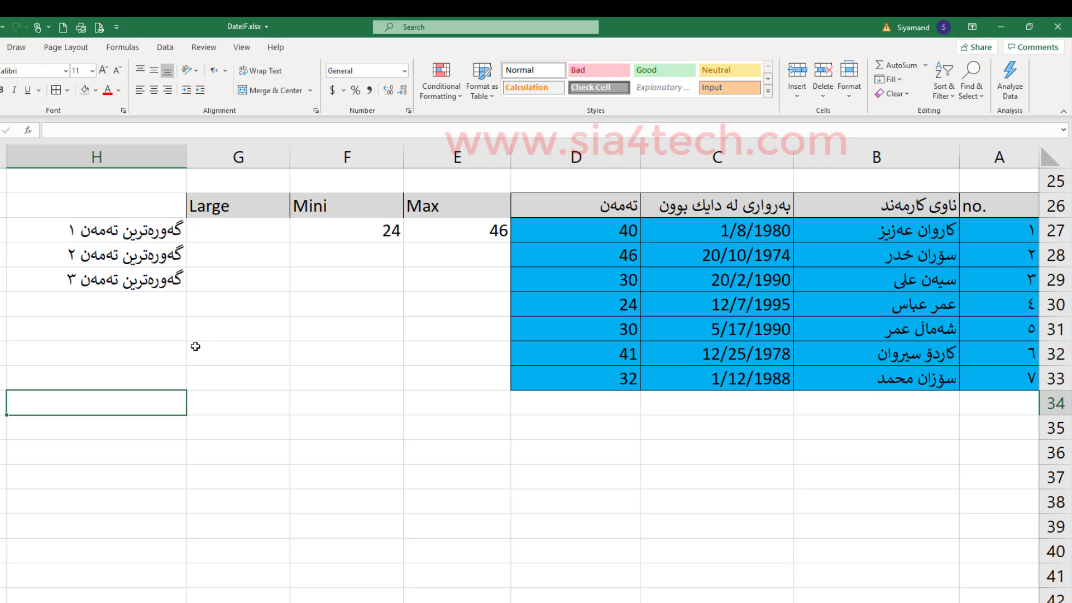
{"action": "left_click", "coordinate": [229, 231]}
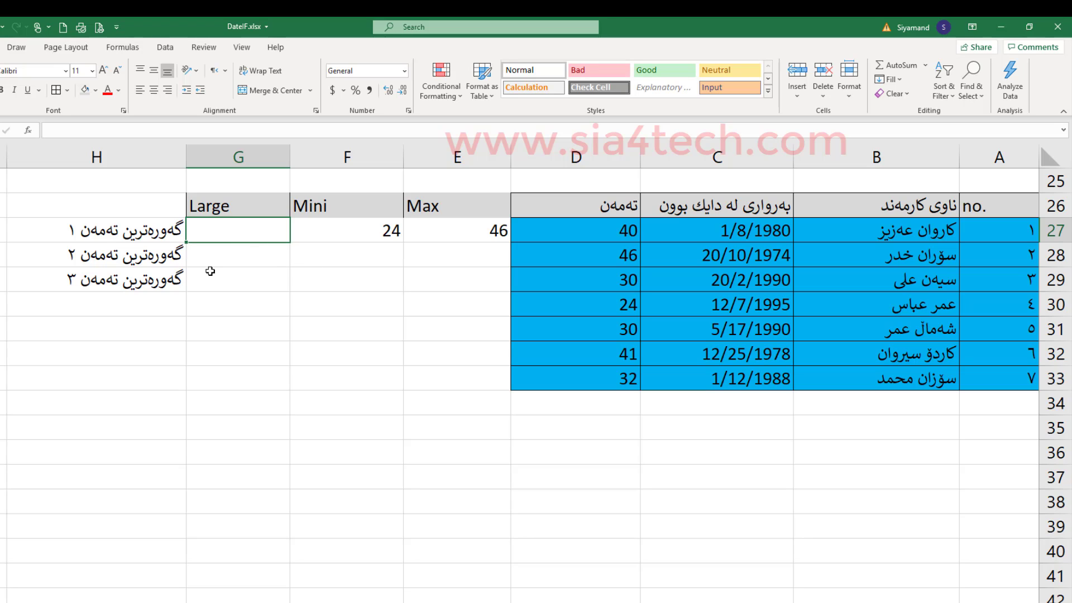
- Enter =LARGE(D27:D33,1) in G27, returning the largest age, 46
{"action": "type", "text": "="}
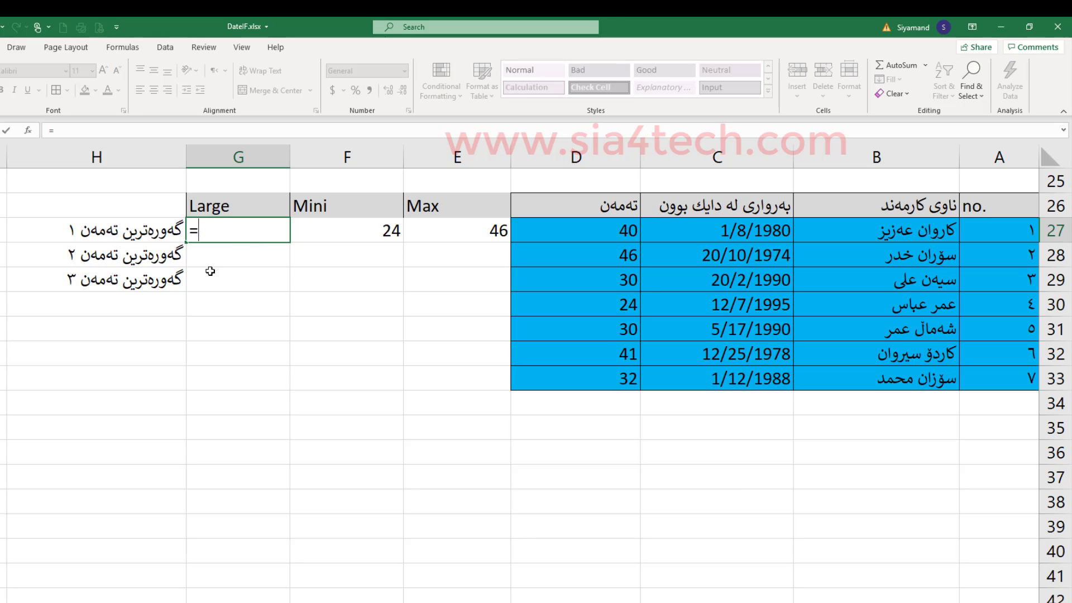
{"action": "type", "text": "larg"}
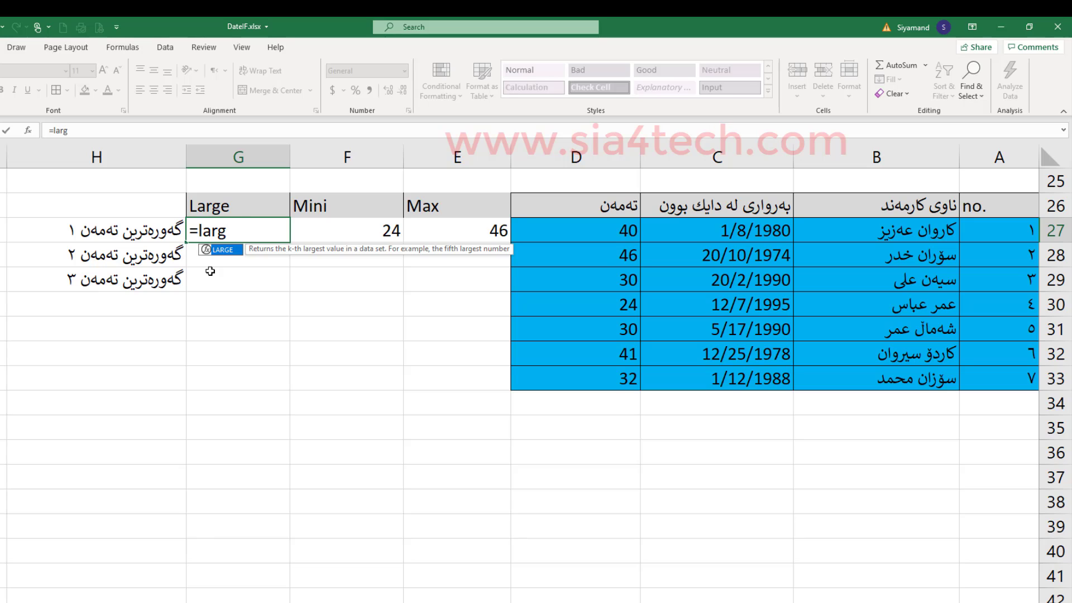
{"action": "type", "text": "e"}
{"action": "key", "text": "Tab"}
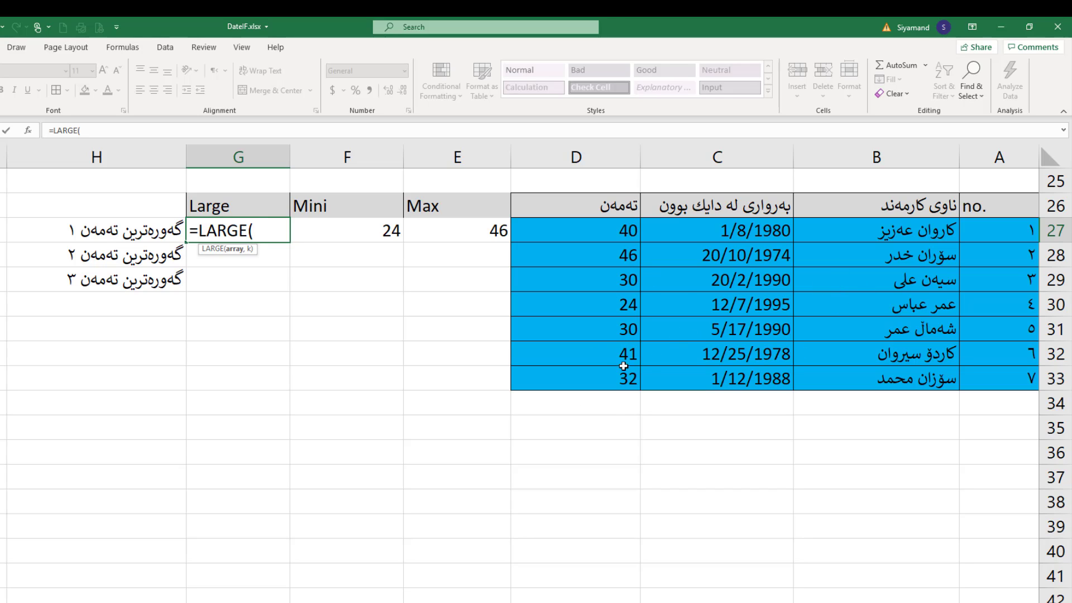
{"action": "left_click_drag", "start_coordinate": [601, 229], "coordinate": [596, 377]}
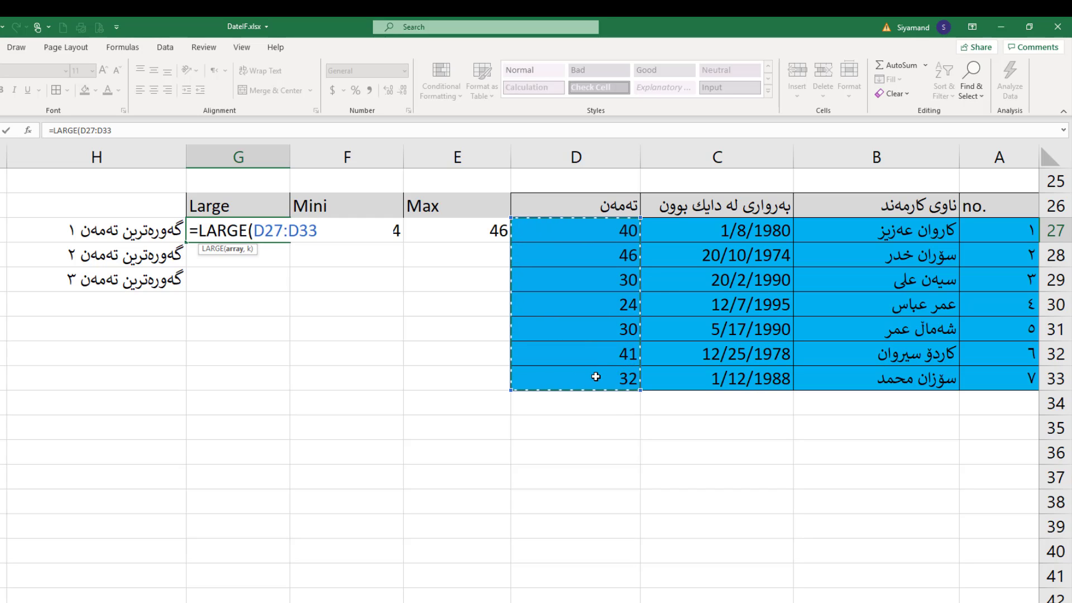
{"action": "type", "text": ","}
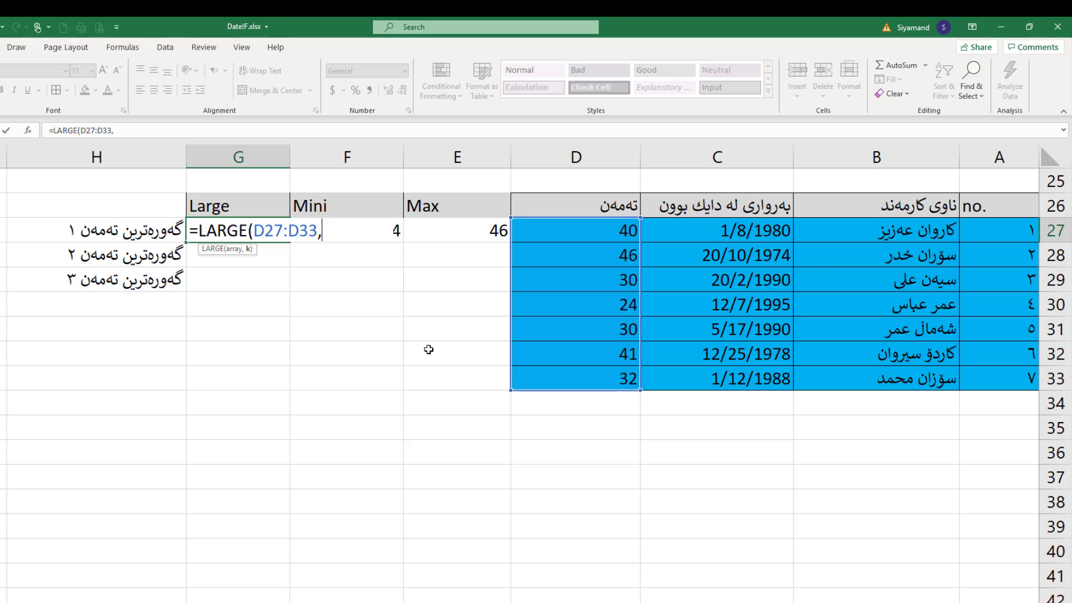
{"action": "type", "text": "1"}
{"action": "type", "text": ")"}
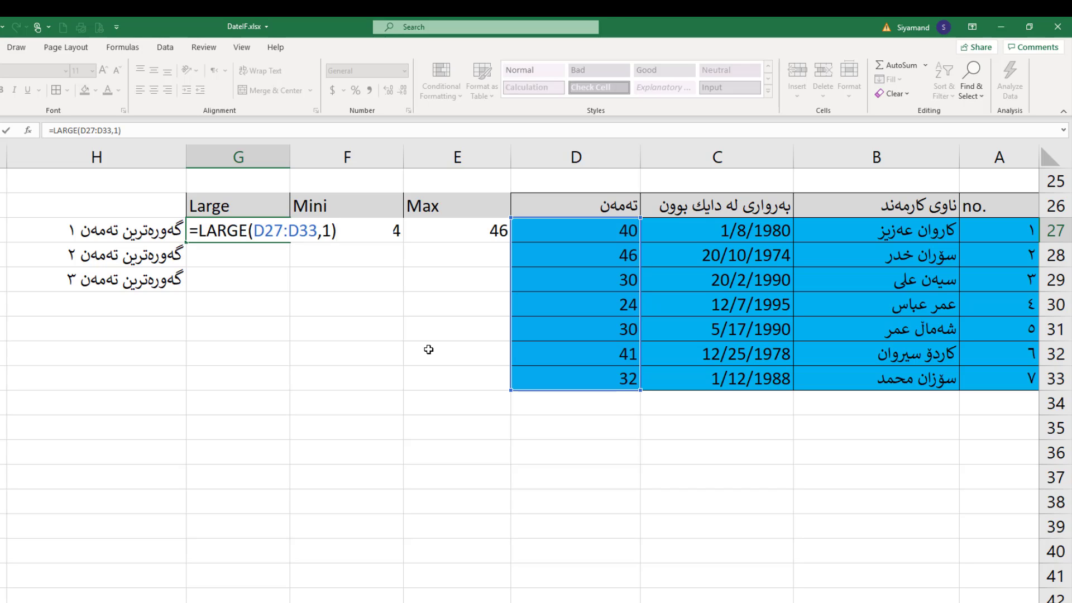
{"action": "key", "text": "Return"}
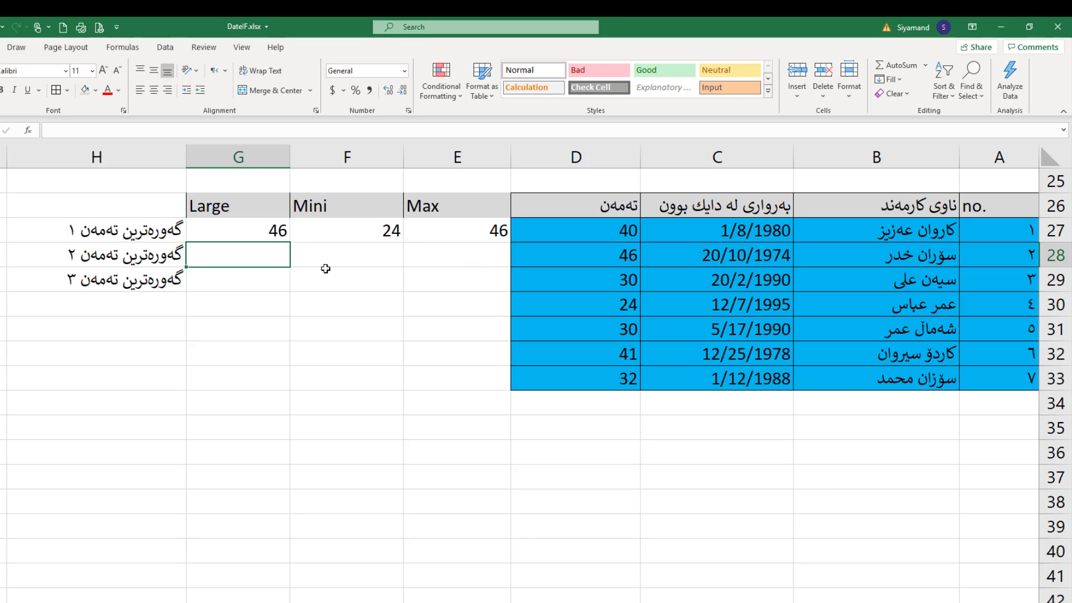
- Fill G27's formula down to G29 and change G28 to =LARGE(D27:D33,2), showing 41
{"action": "left_click", "coordinate": [265, 232]}
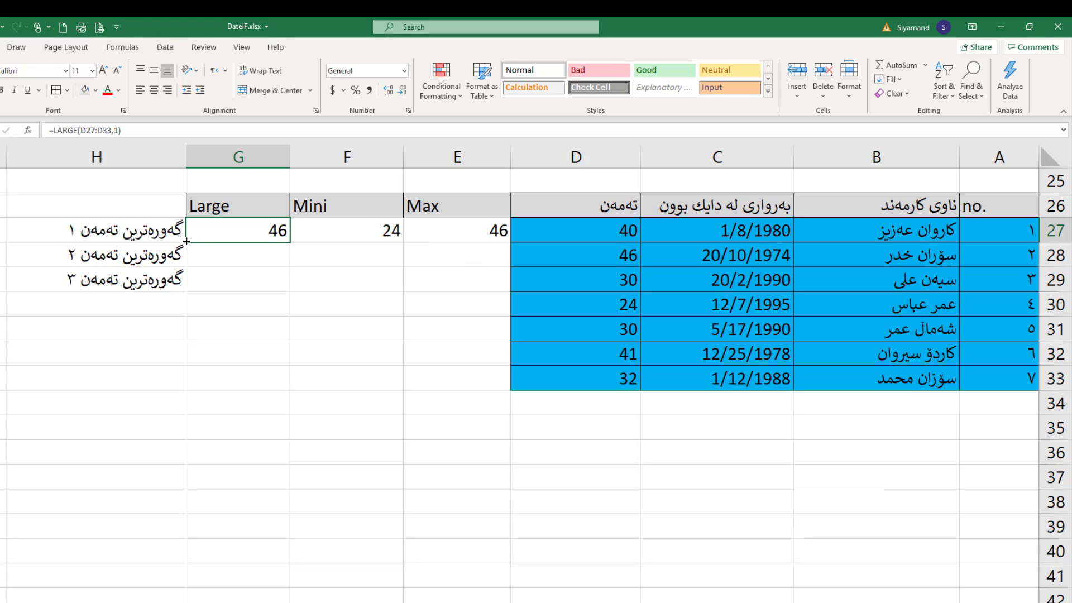
{"action": "left_click_drag", "start_coordinate": [186, 243], "coordinate": [190, 278]}
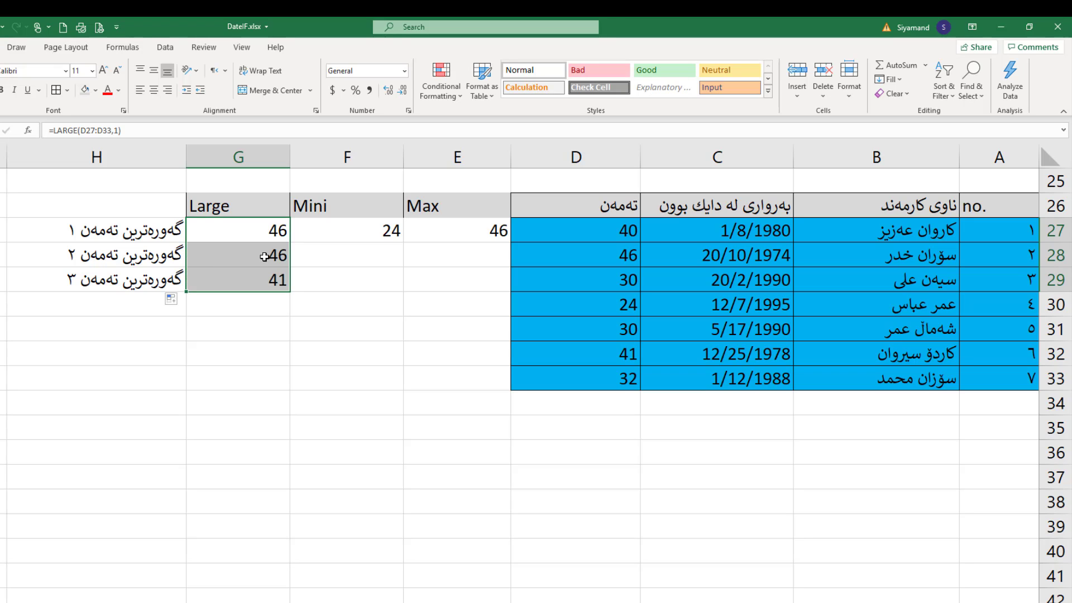
{"action": "left_click", "coordinate": [266, 256]}
{"action": "double_click", "coordinate": [266, 257]}
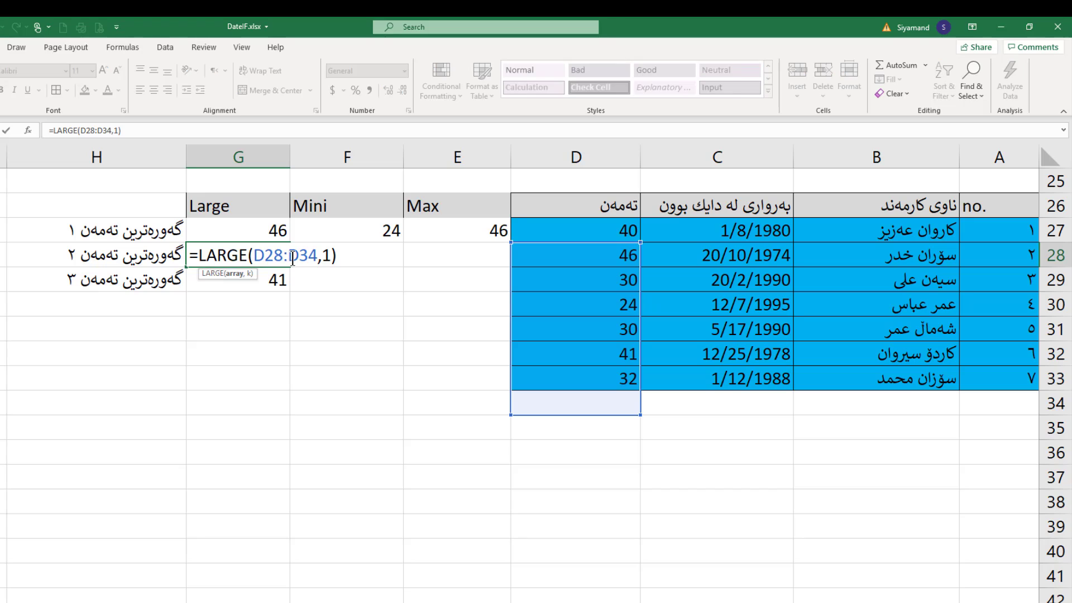
{"action": "double_click", "coordinate": [326, 255]}
{"action": "type", "text": "2"}
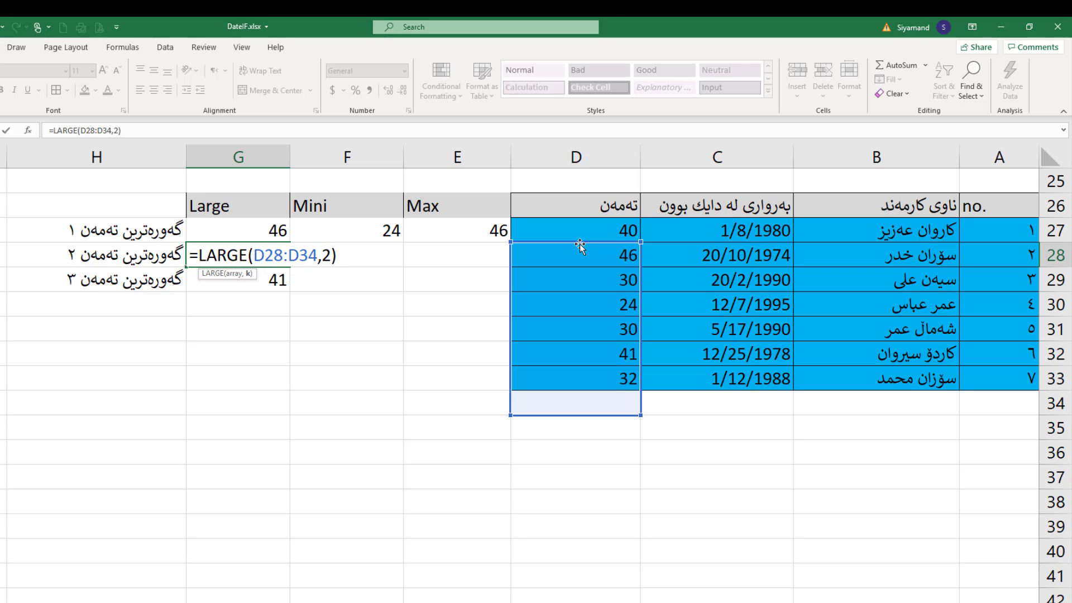
{"action": "left_click_drag", "start_coordinate": [579, 245], "coordinate": [578, 233]}
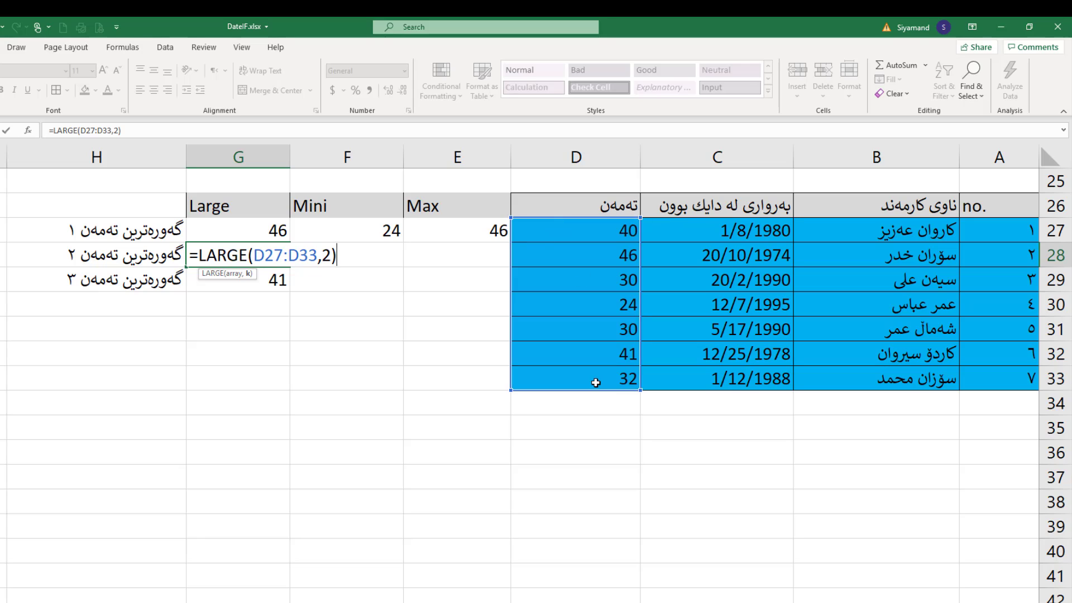
{"action": "key", "text": "Return"}
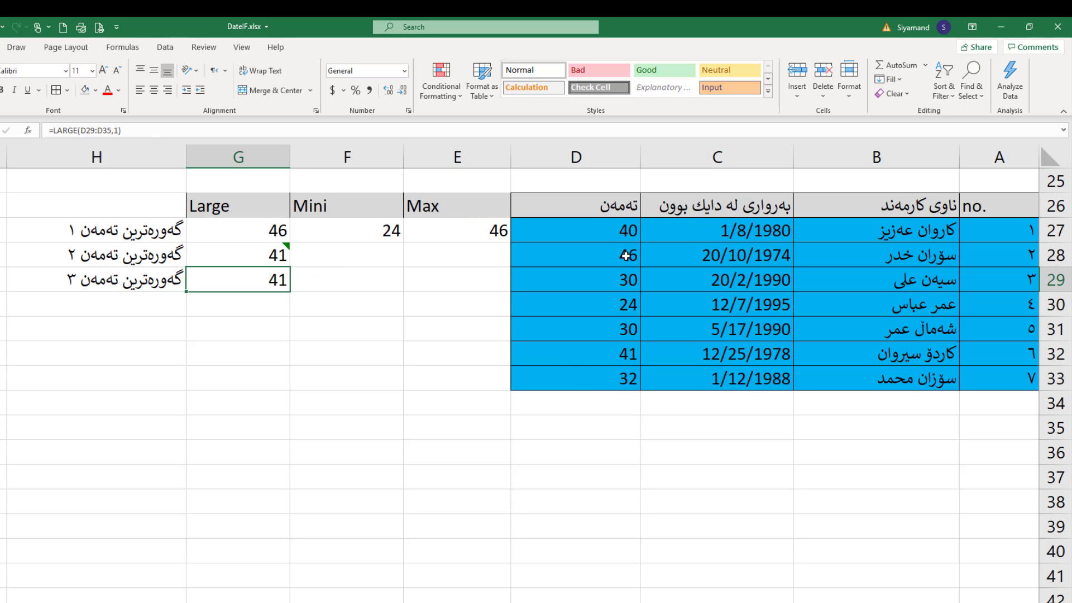
- Change G29 to =LARGE(D27:D33,3) so it shows the third largest age, 40
{"action": "left_click", "coordinate": [626, 256]}
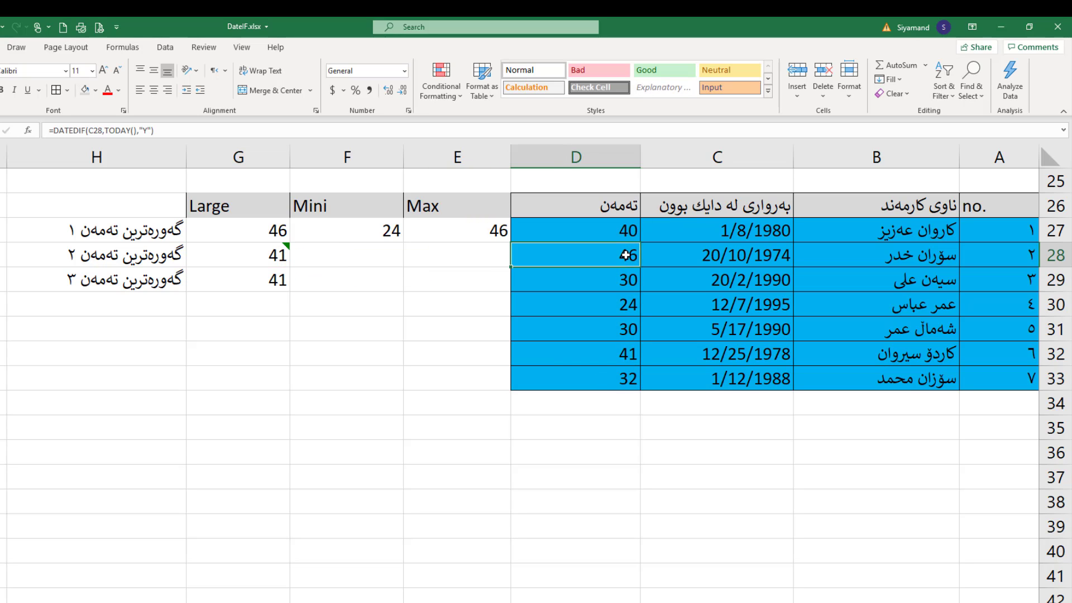
{"action": "left_click", "coordinate": [623, 355]}
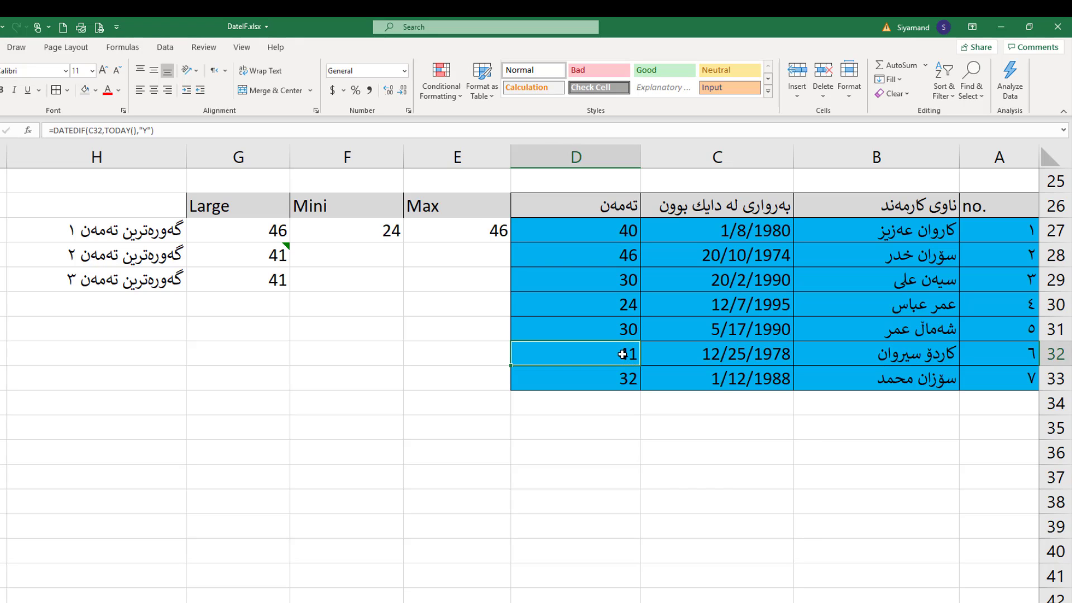
{"action": "left_click", "coordinate": [280, 278]}
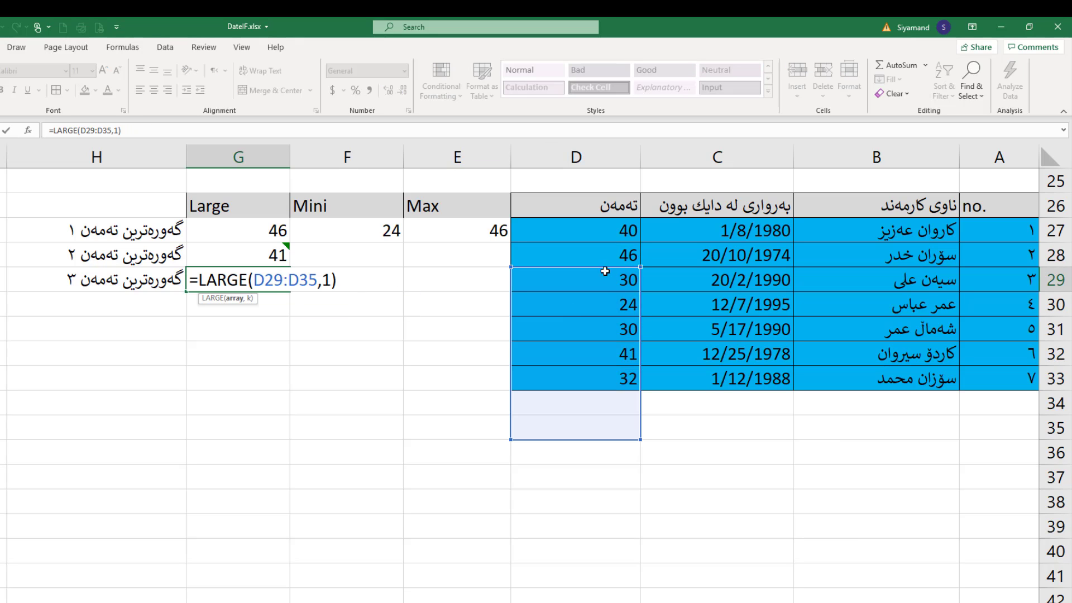
{"action": "left_click", "coordinate": [604, 262]}
{"action": "double_click", "coordinate": [279, 280]}
{"action": "left_click_drag", "start_coordinate": [576, 270], "coordinate": [581, 227]}
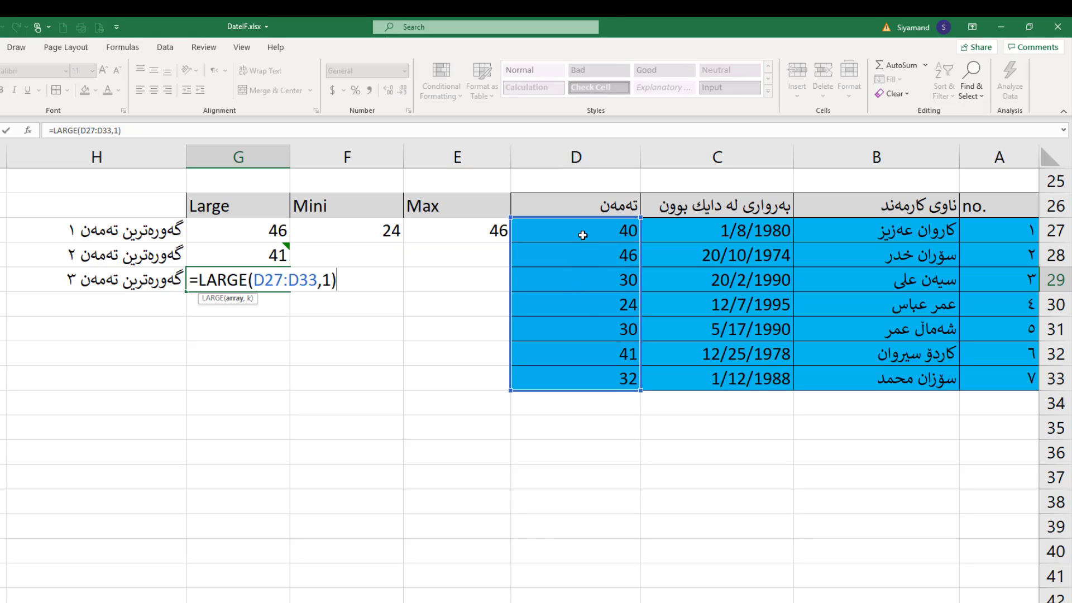
{"action": "double_click", "coordinate": [327, 280]}
{"action": "type", "text": "3"}
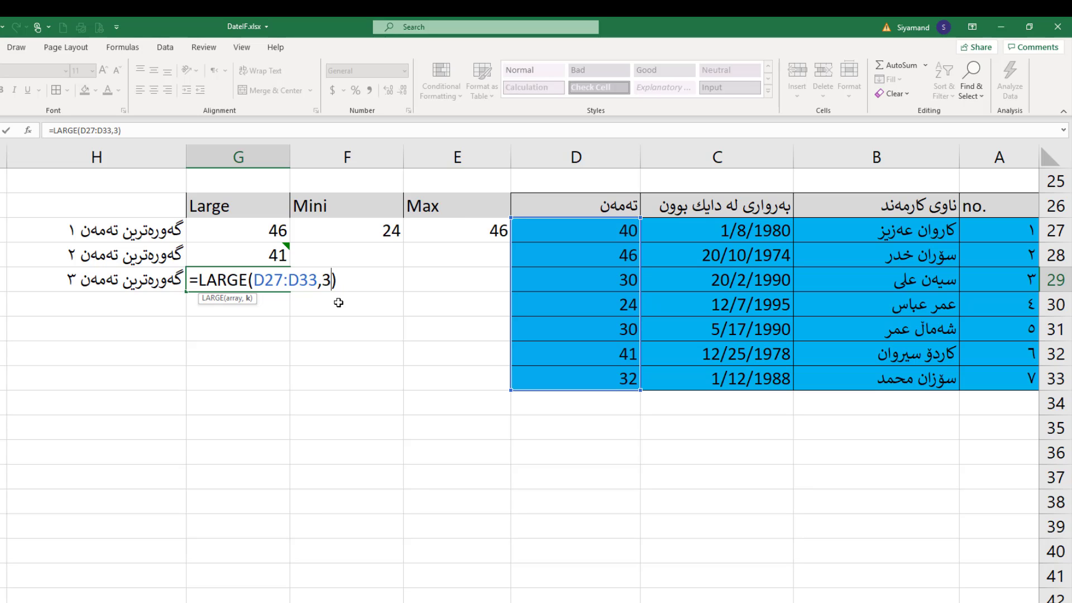
{"action": "key", "text": "Return"}
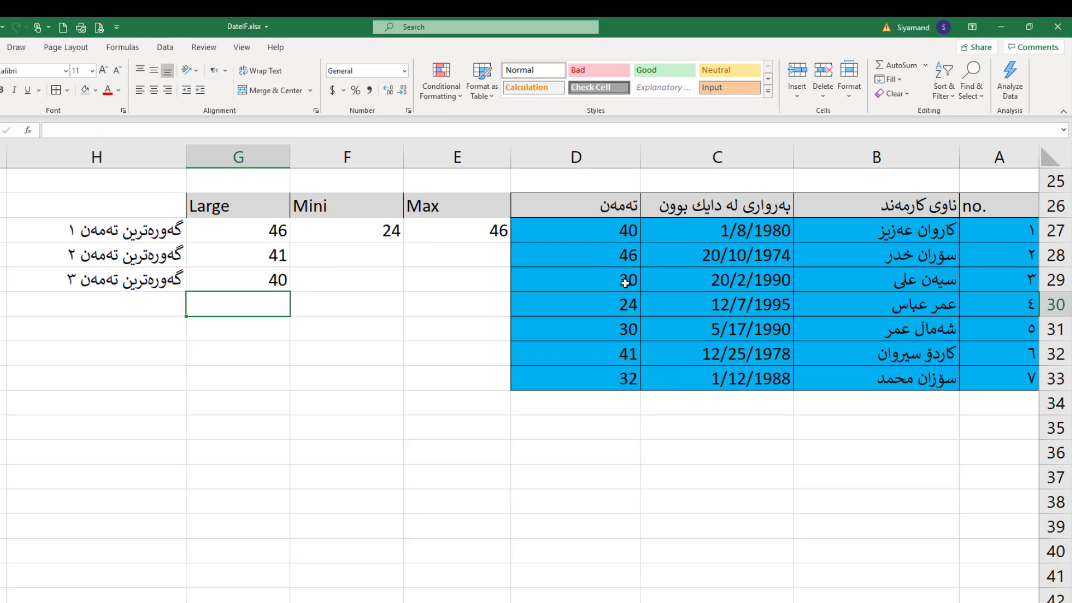
- Check the age formulas in D27 and D29 against the Large results
{"action": "left_click", "coordinate": [622, 233]}
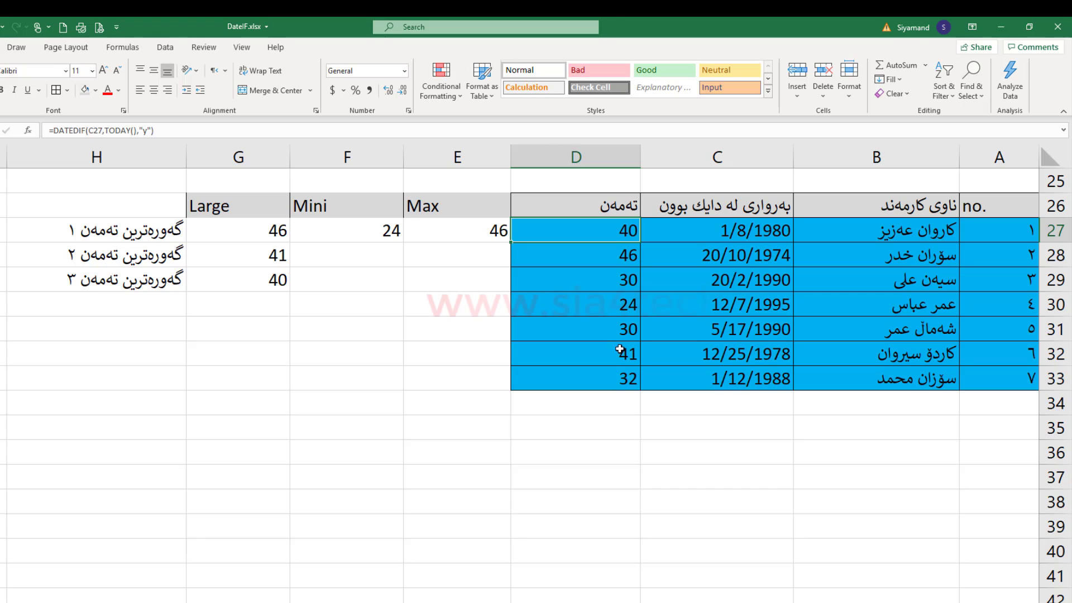
{"action": "left_click", "coordinate": [620, 273]}
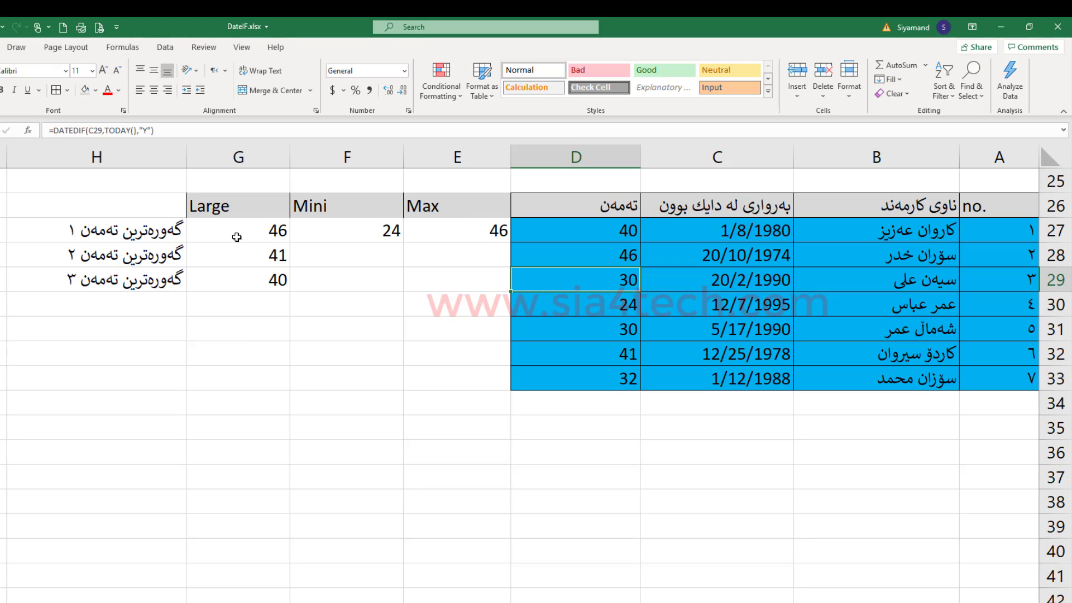
{"action": "left_click", "coordinate": [140, 350]}
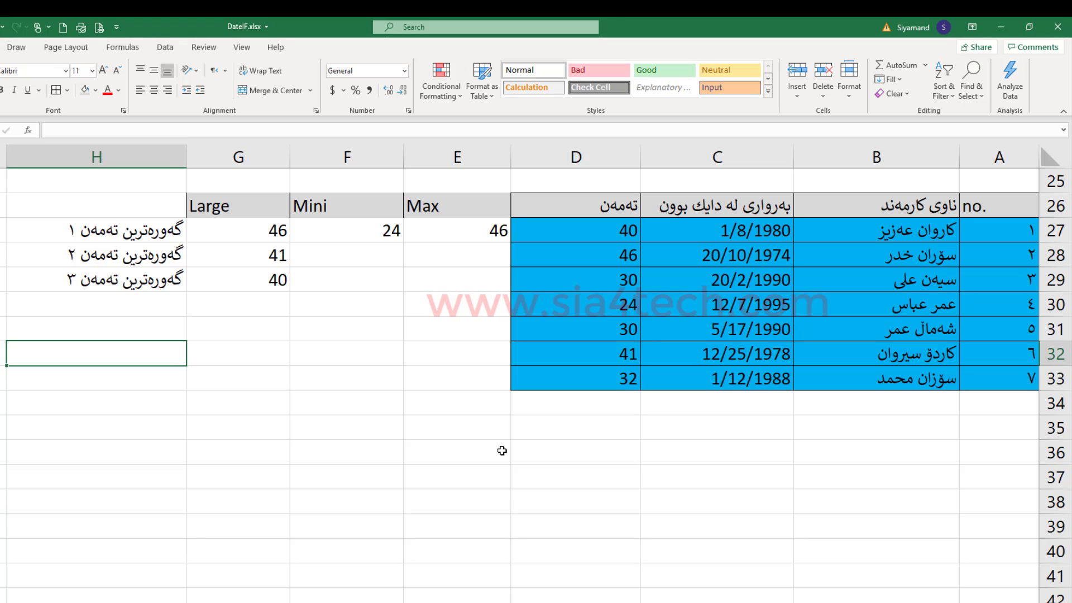
- Label H32 'بچوکترین تەمەن ١' and enter =SMALL(D27:D33,1) in G32, giving 24
{"action": "type", "text": "بچوکتری"}
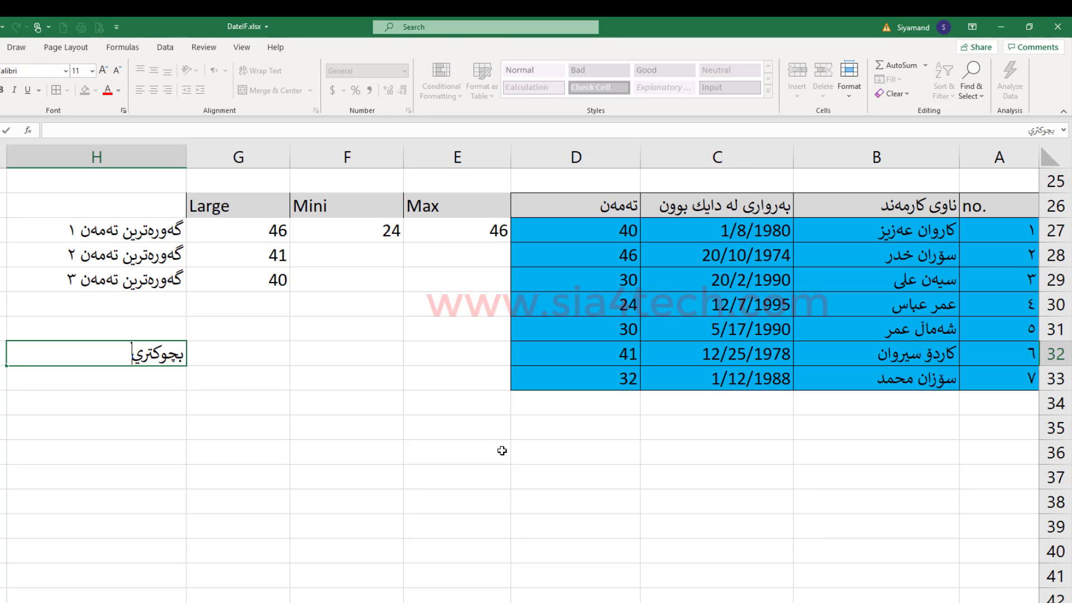
{"action": "type", "text": "ن تەمەن"}
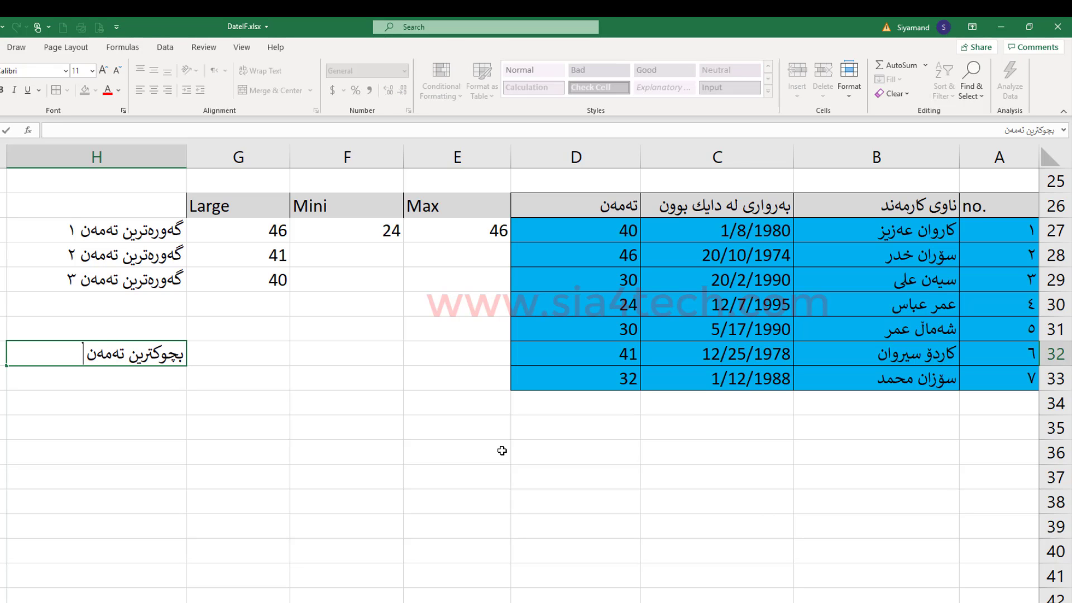
{"action": "type", "text": " ١"}
{"action": "key", "text": "Return"}
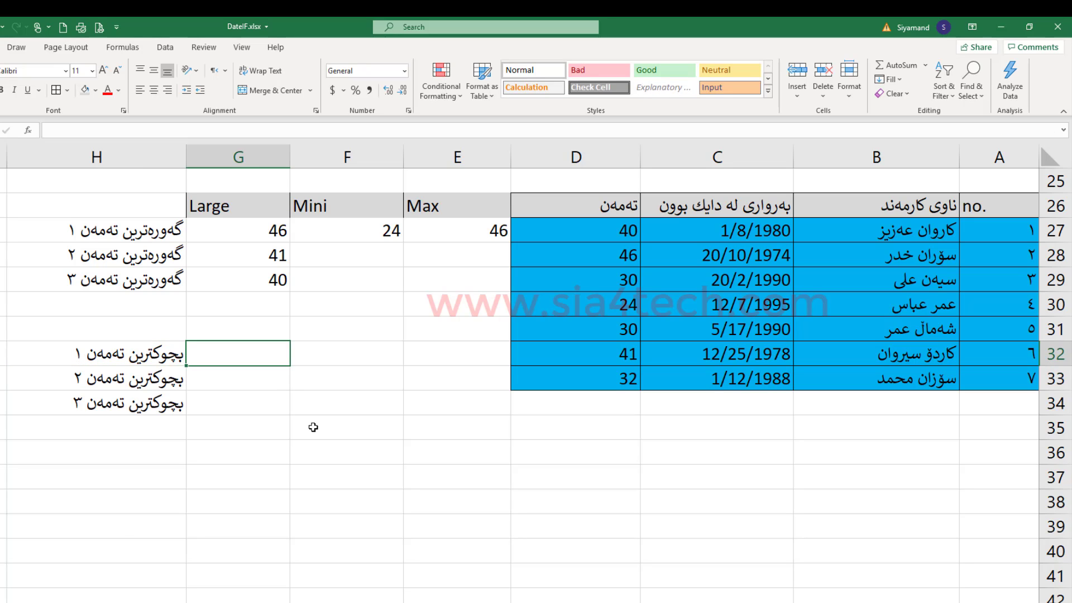
{"action": "type", "text": "="}
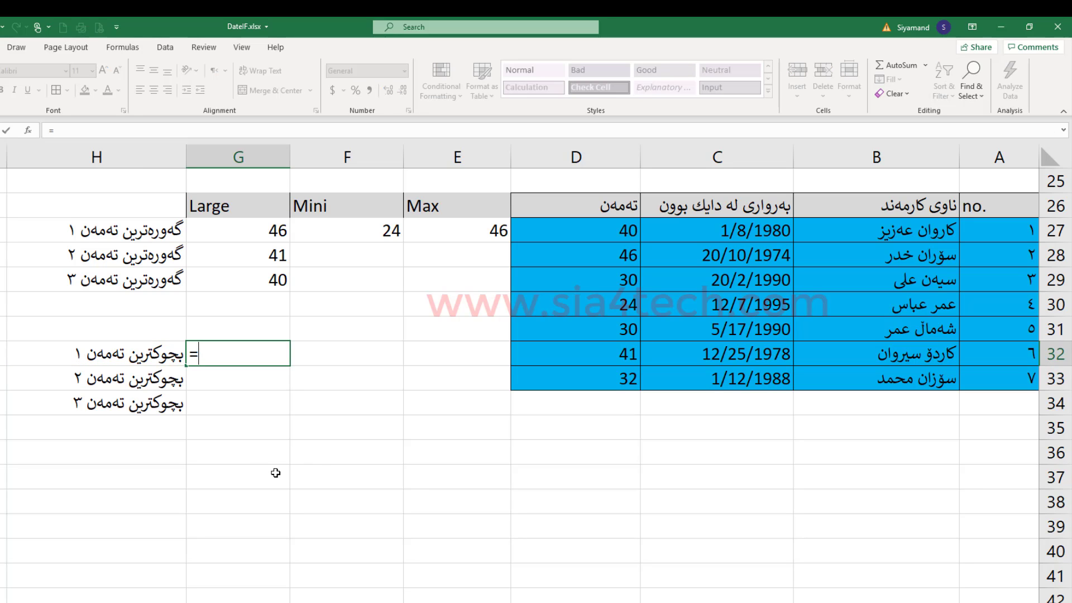
{"action": "type", "text": "sm"}
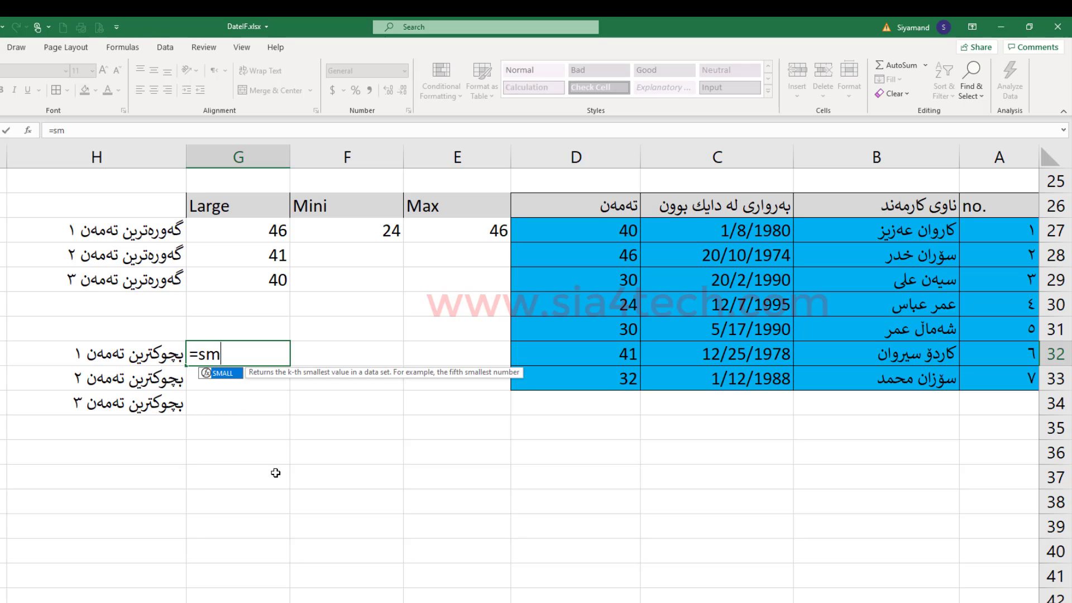
{"action": "type", "text": "al"}
{"action": "key", "text": "Tab"}
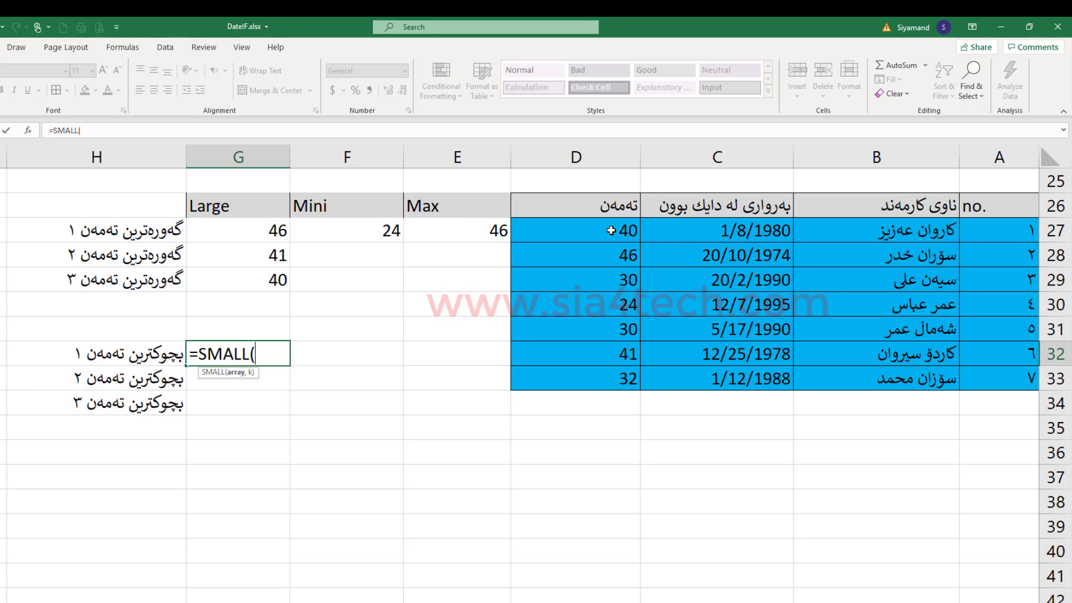
{"action": "left_click_drag", "start_coordinate": [613, 230], "coordinate": [594, 371]}
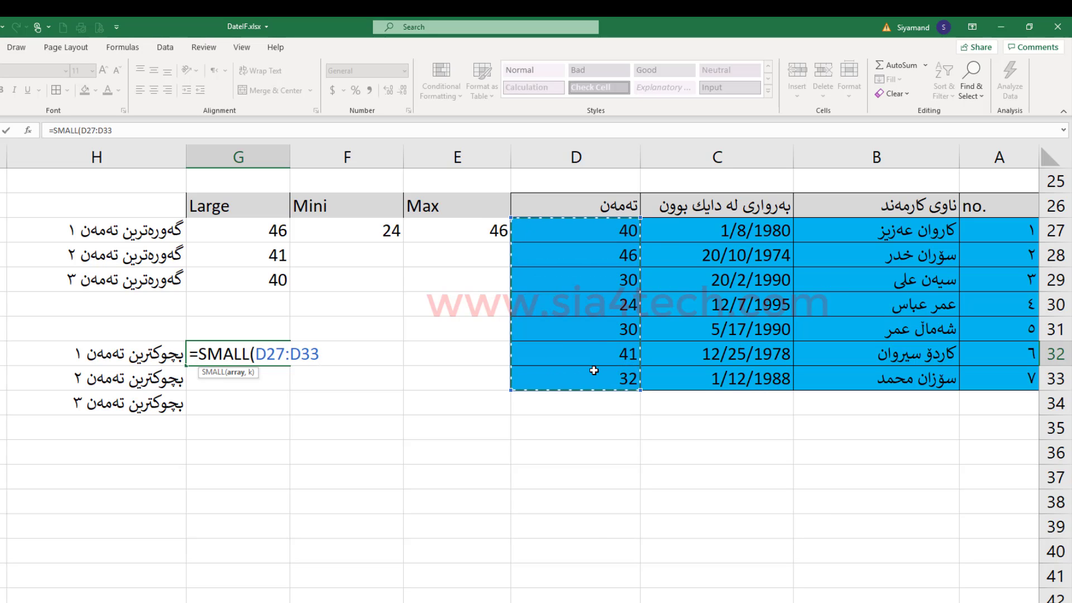
{"action": "type", "text": ","}
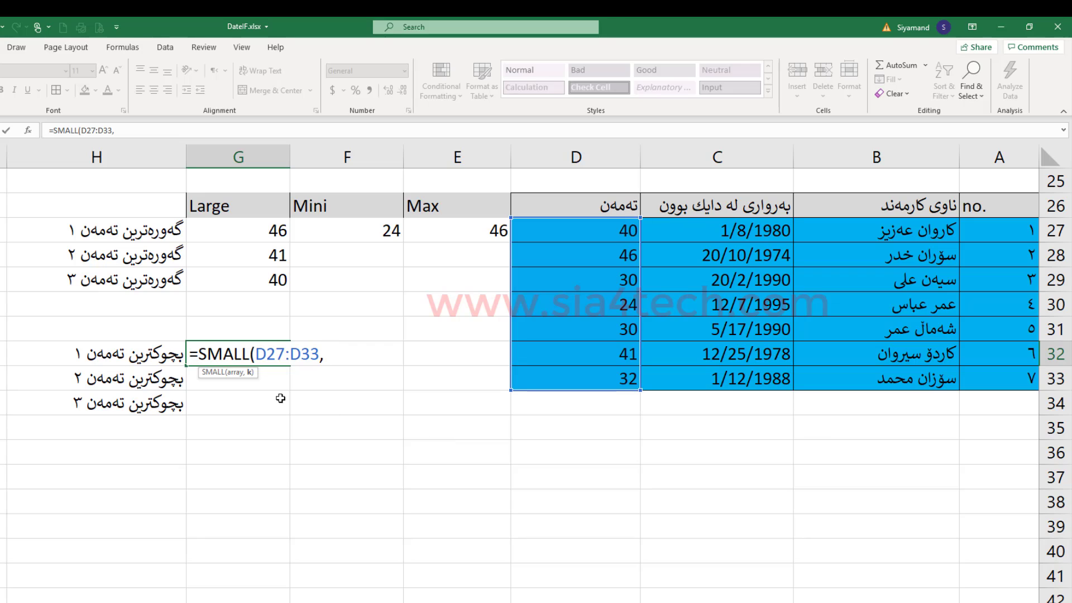
{"action": "type", "text": "1"}
{"action": "type", "text": ")"}
{"action": "key", "text": "Return"}
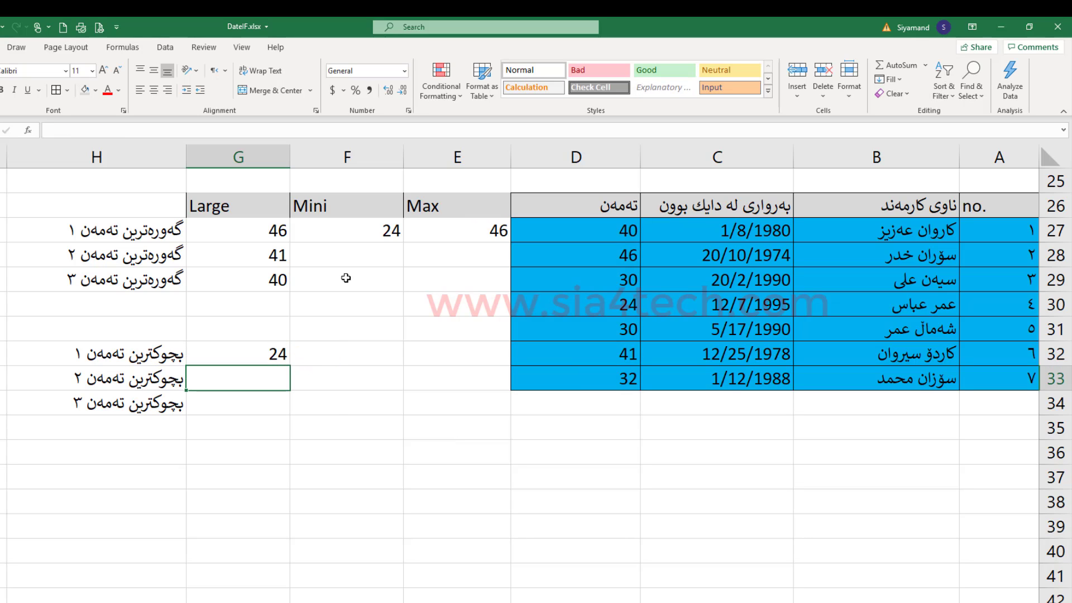
{"action": "left_click", "coordinate": [377, 231]}
- Enter =SMALL(D27:D33,2) in G33 for the second smallest age, 30
{"action": "left_click", "coordinate": [275, 357]}
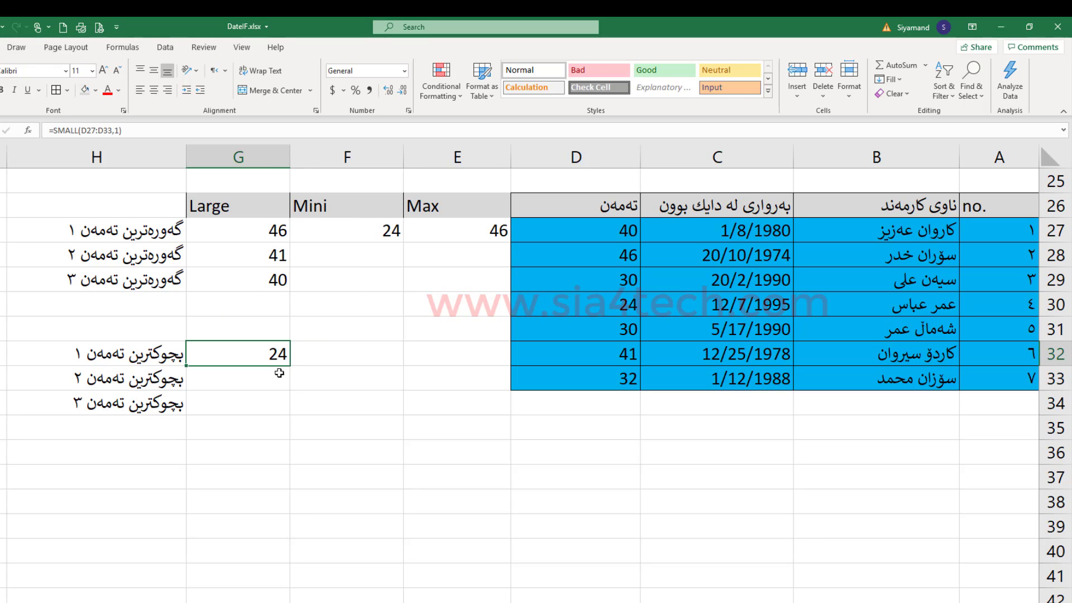
{"action": "left_click", "coordinate": [265, 379]}
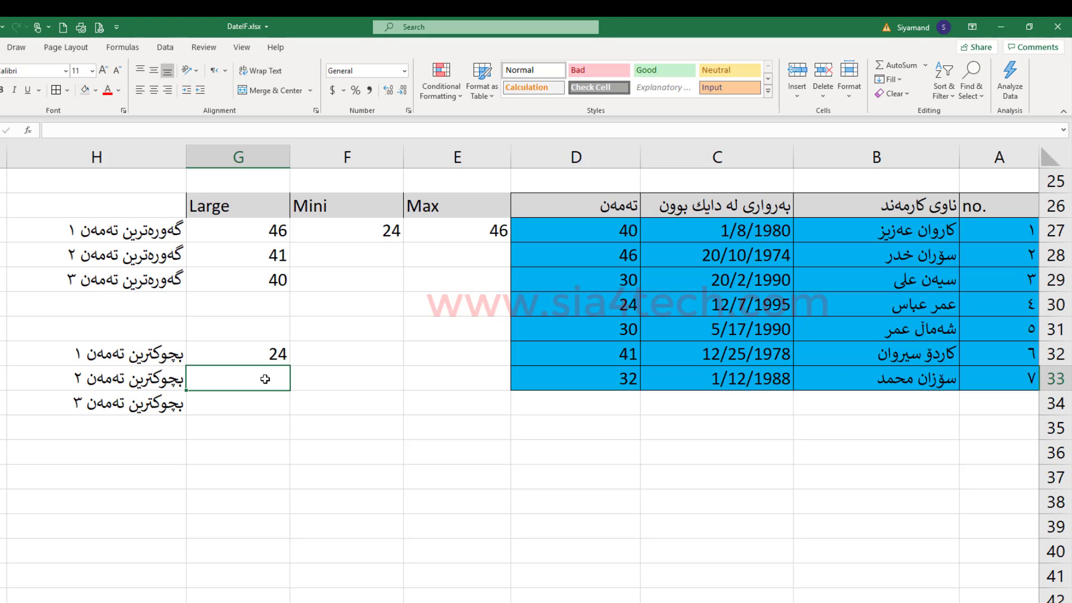
{"action": "type", "text": "="}
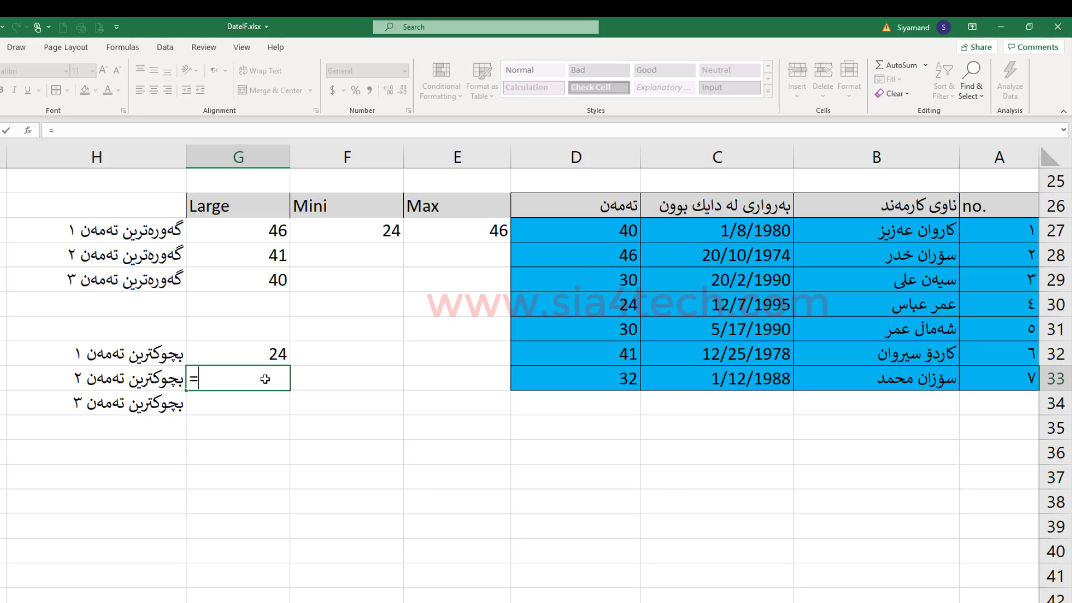
{"action": "type", "text": "sma"}
{"action": "key", "text": "Tab"}
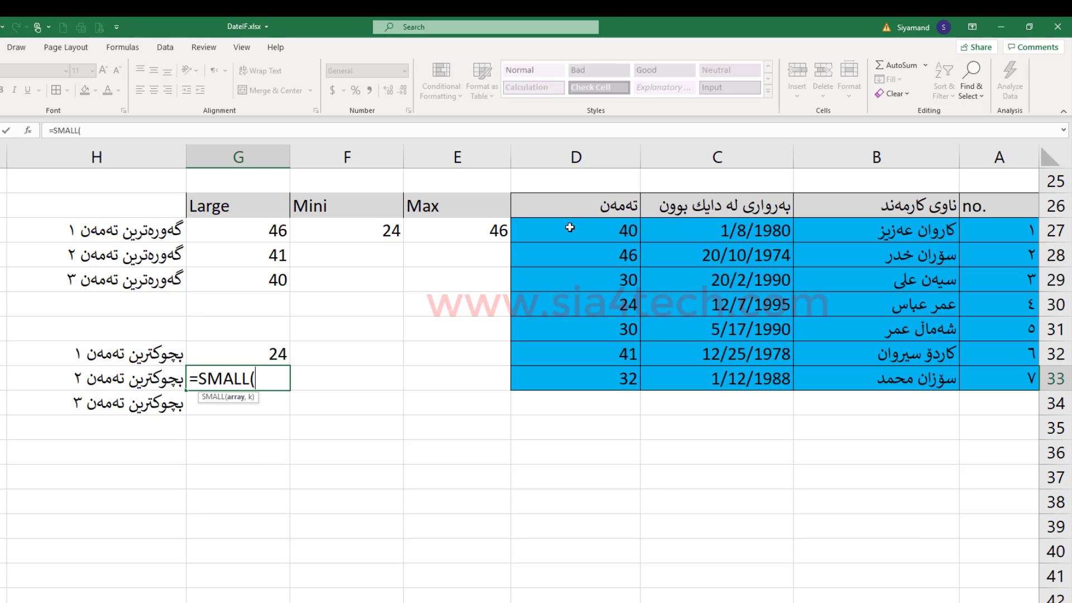
{"action": "left_click_drag", "start_coordinate": [570, 229], "coordinate": [568, 374]}
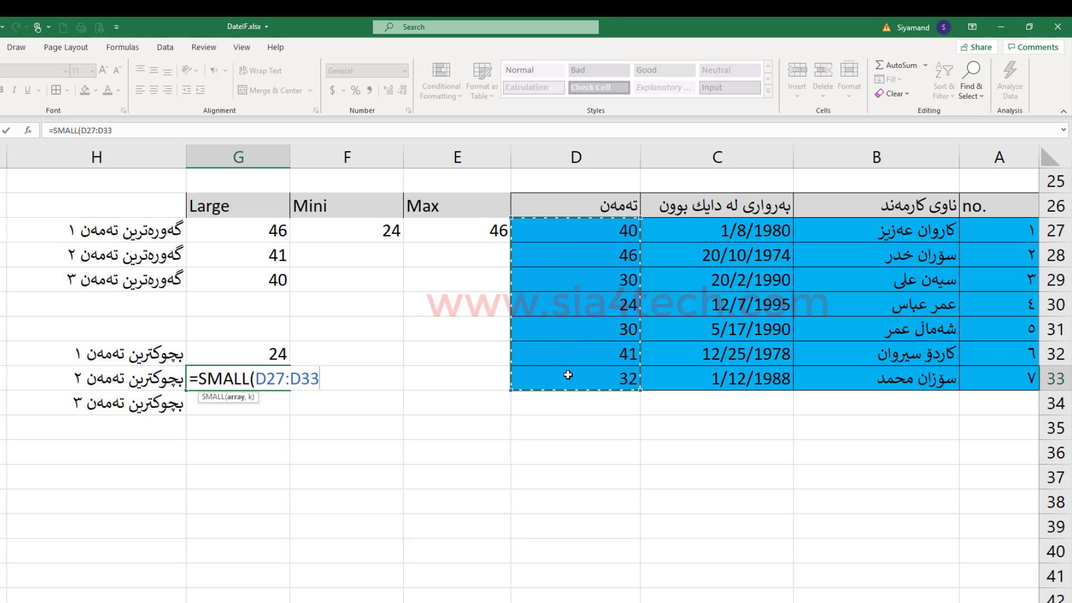
{"action": "type", "text": ","}
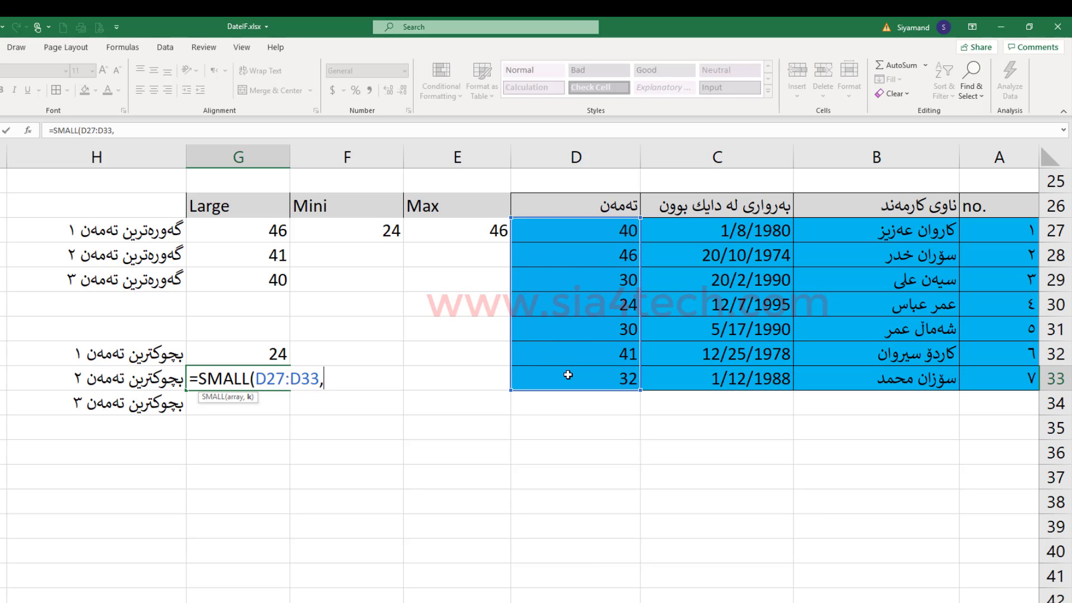
{"action": "type", "text": "2)"}
{"action": "key", "text": "Return"}
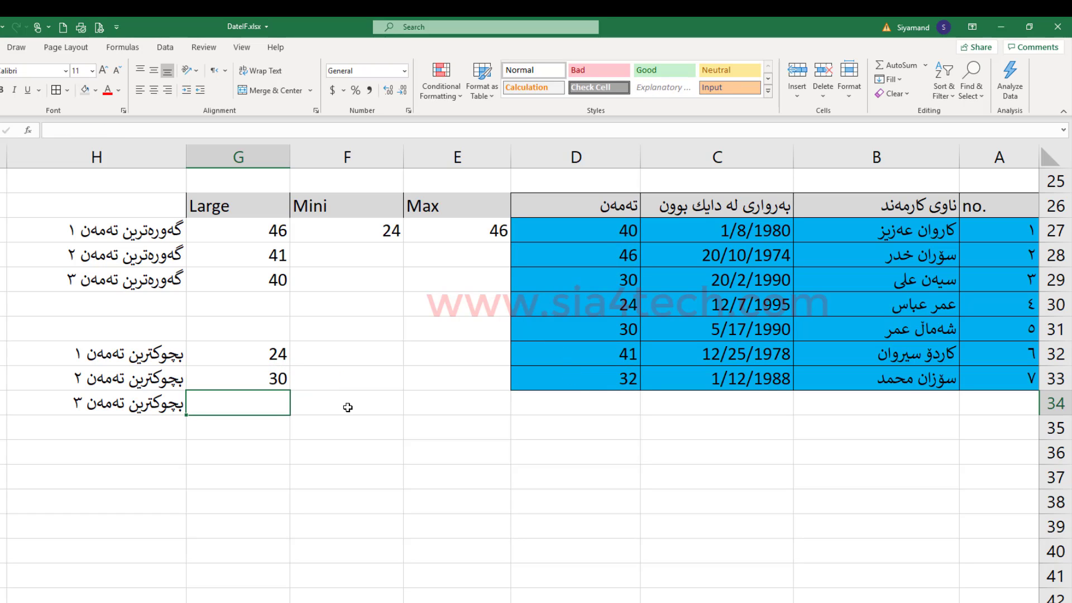
- Enter =SMALL(D27:D33,3) in G34 for the third smallest age, 30
{"action": "type", "text": "=small"}
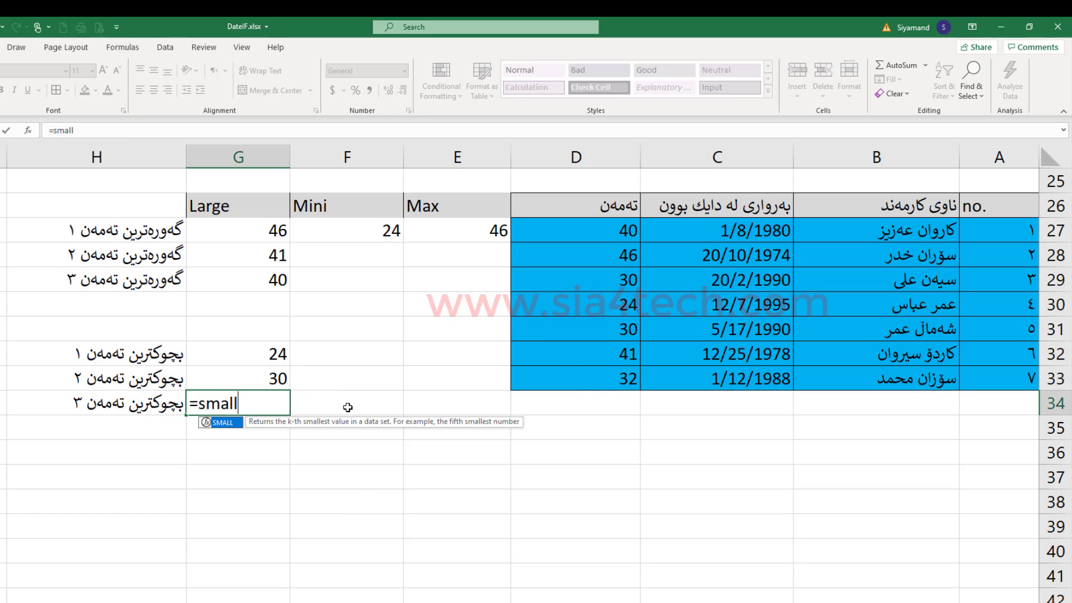
{"action": "key", "text": "Tab"}
{"action": "left_click_drag", "start_coordinate": [582, 230], "coordinate": [565, 377]}
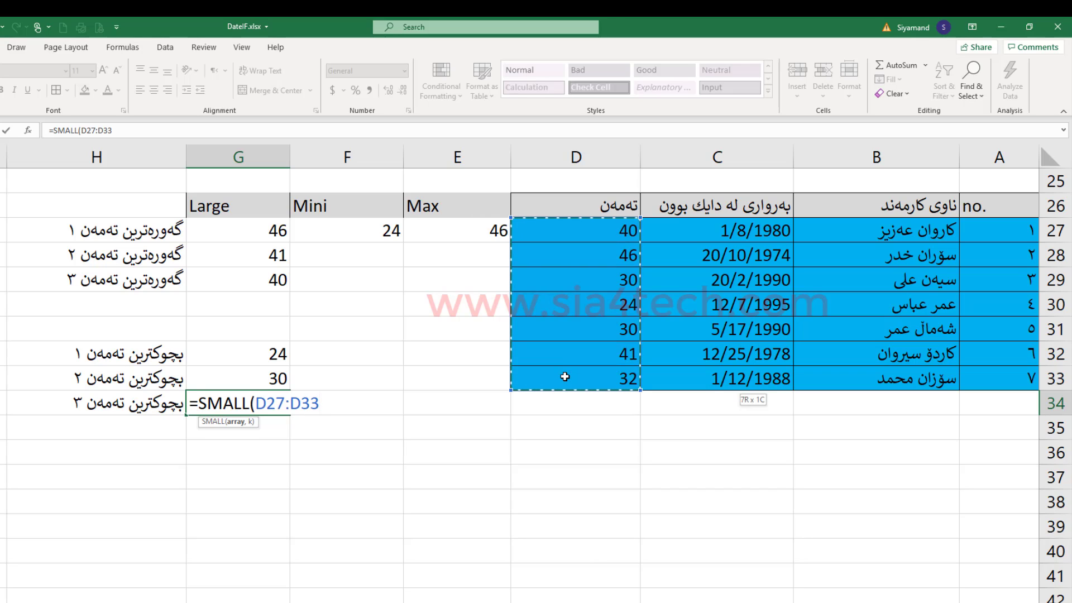
{"action": "type", "text": ",3"}
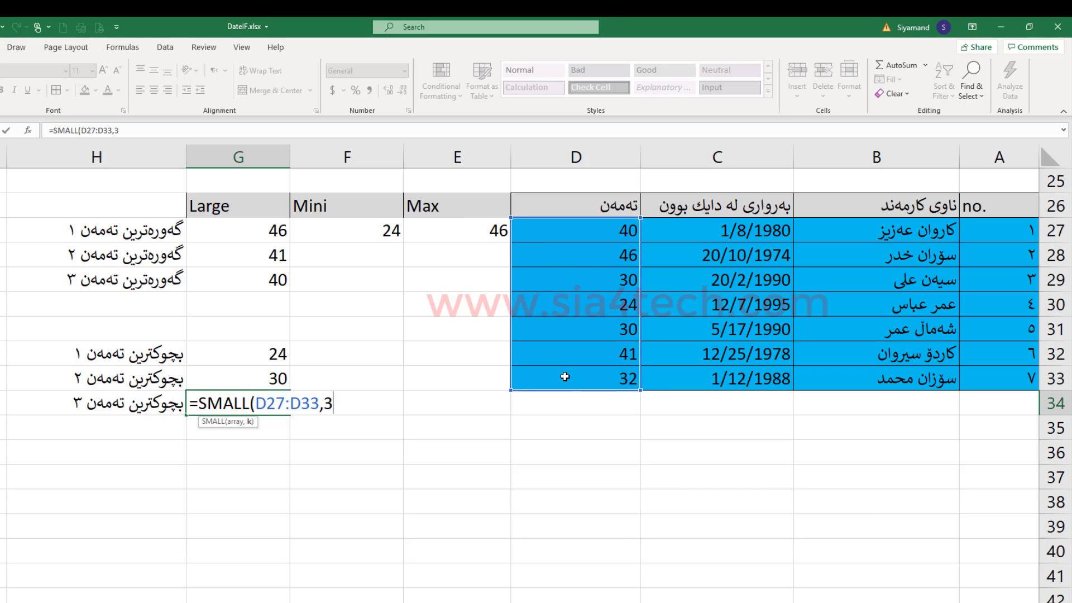
{"action": "type", "text": ")"}
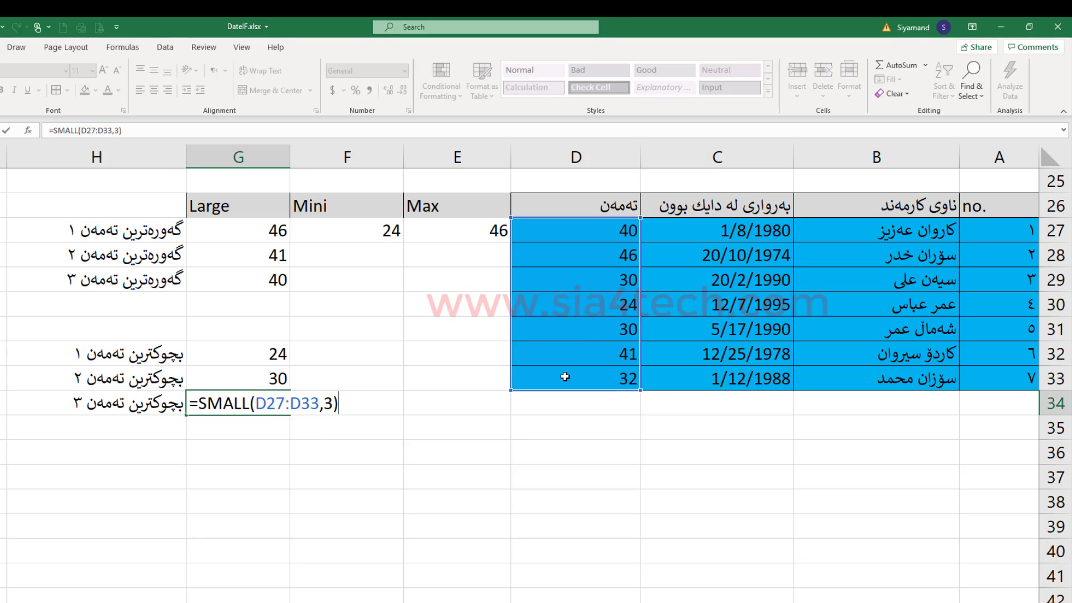
{"action": "key", "text": "Return"}
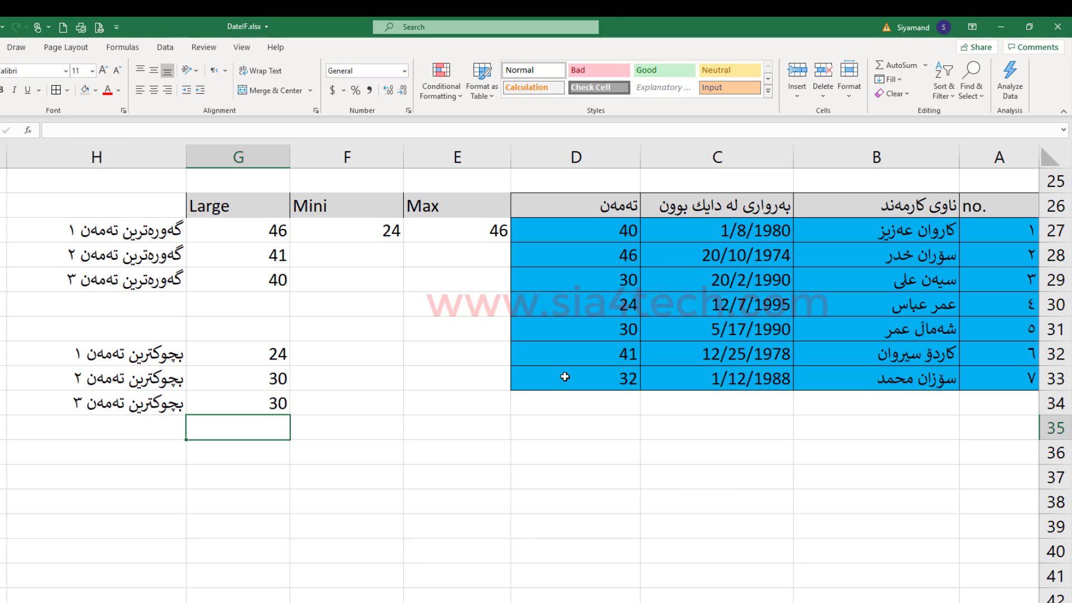
{"action": "left_click", "coordinate": [622, 334]}
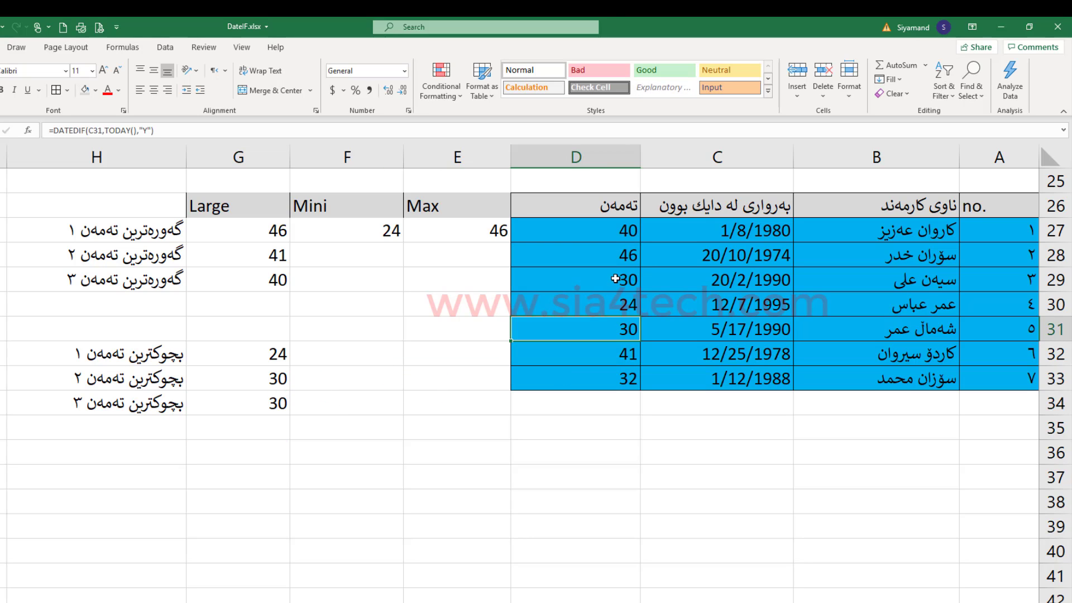
{"action": "left_click", "coordinate": [617, 283]}
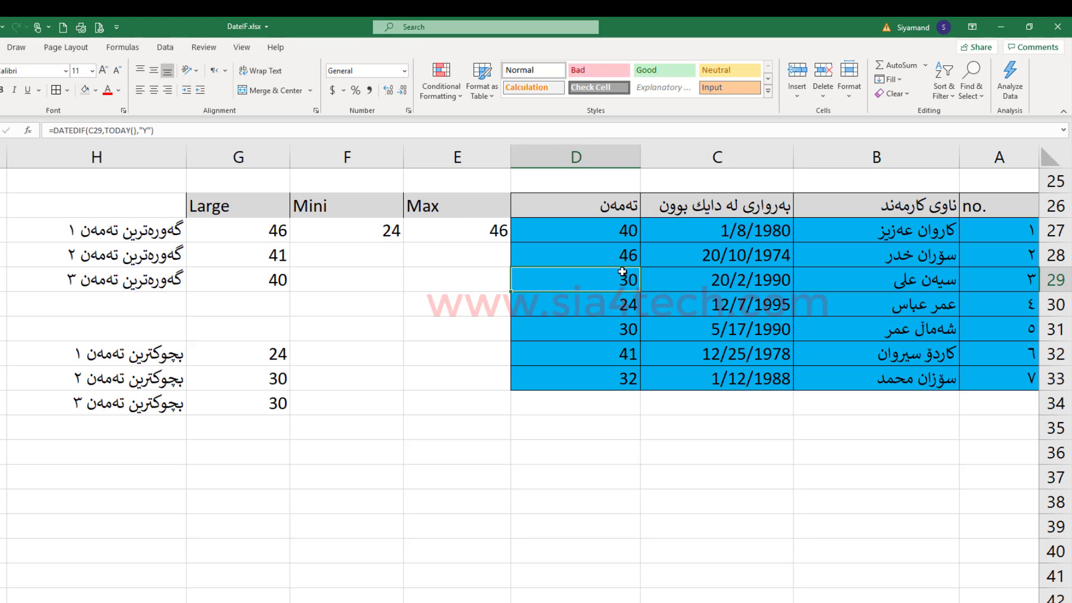